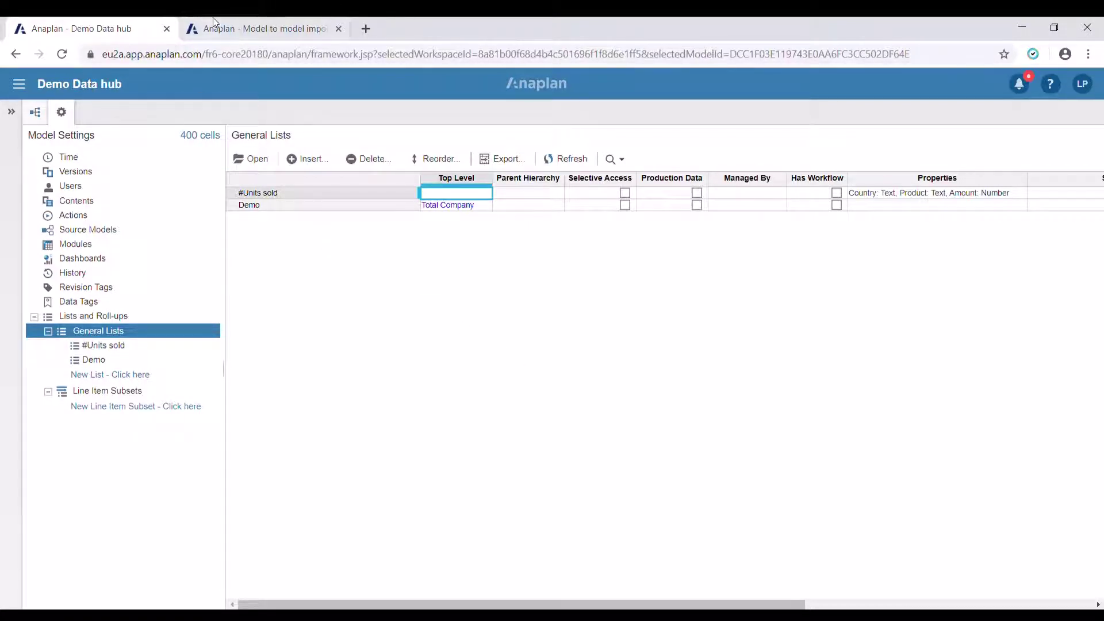
Inspect the Demo Data hub's #Units sold items and columns in Grid View, then return to Model to model imports.
left_click(221, 32)
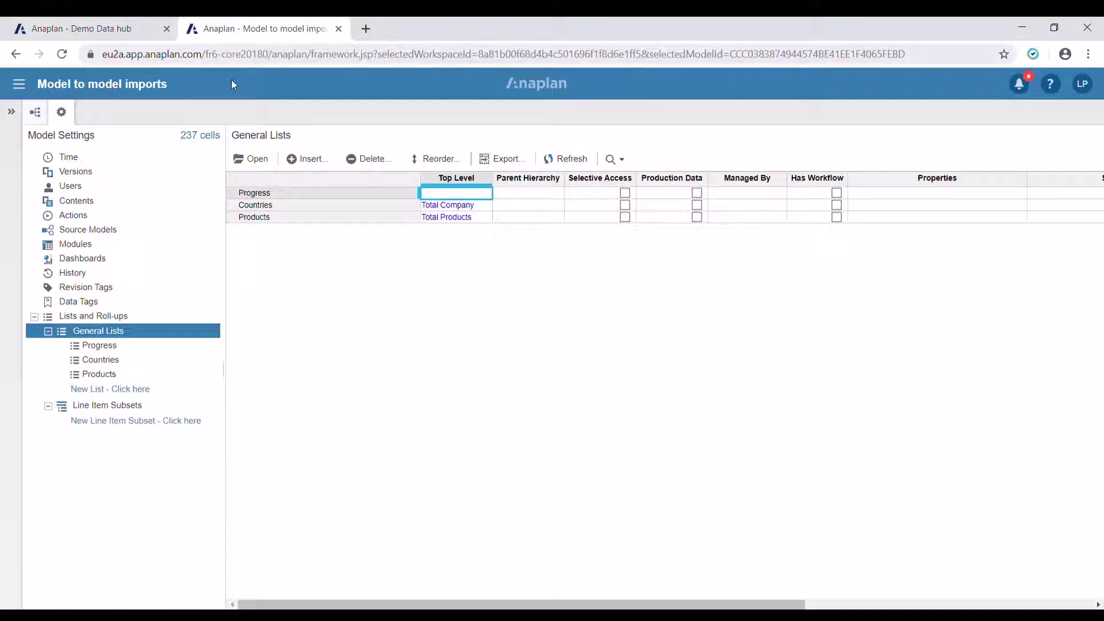
left_click(101, 28)
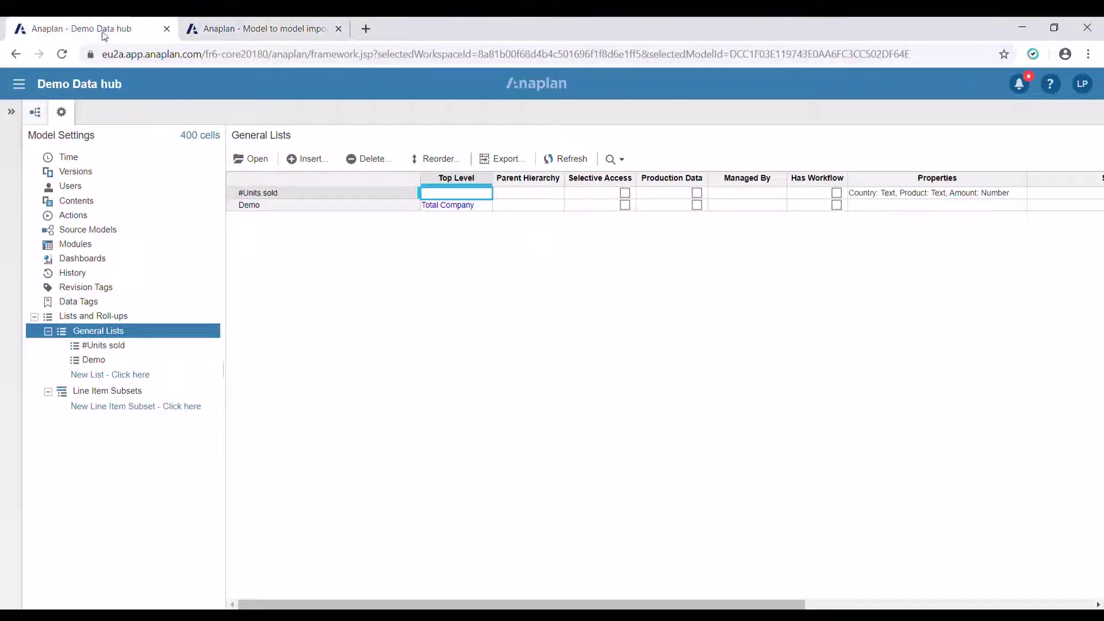
left_click(105, 345)
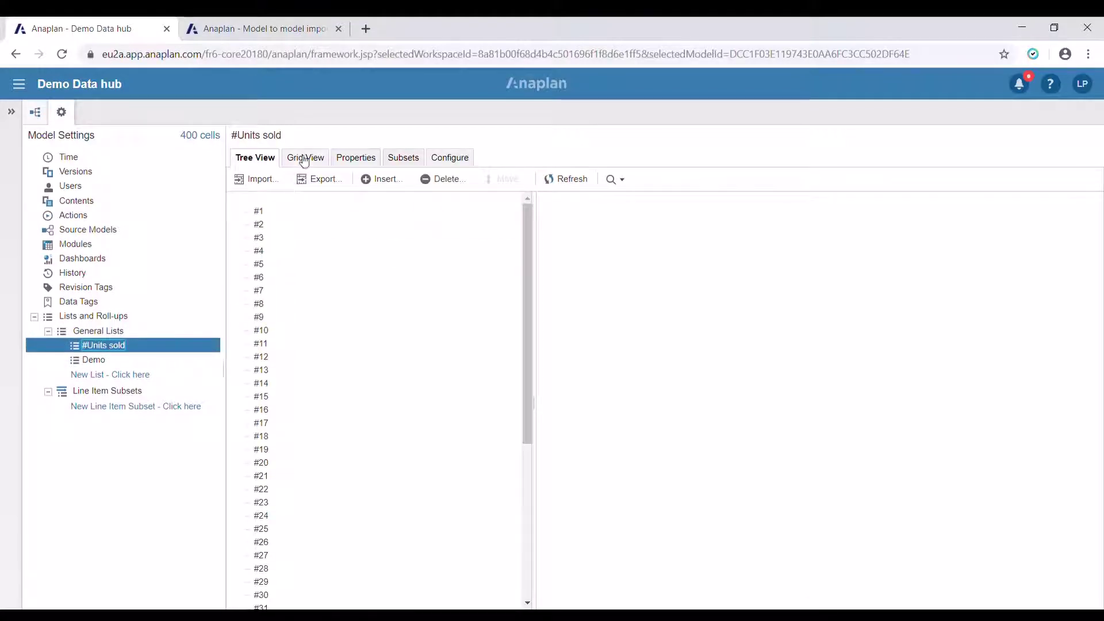
left_click(304, 157)
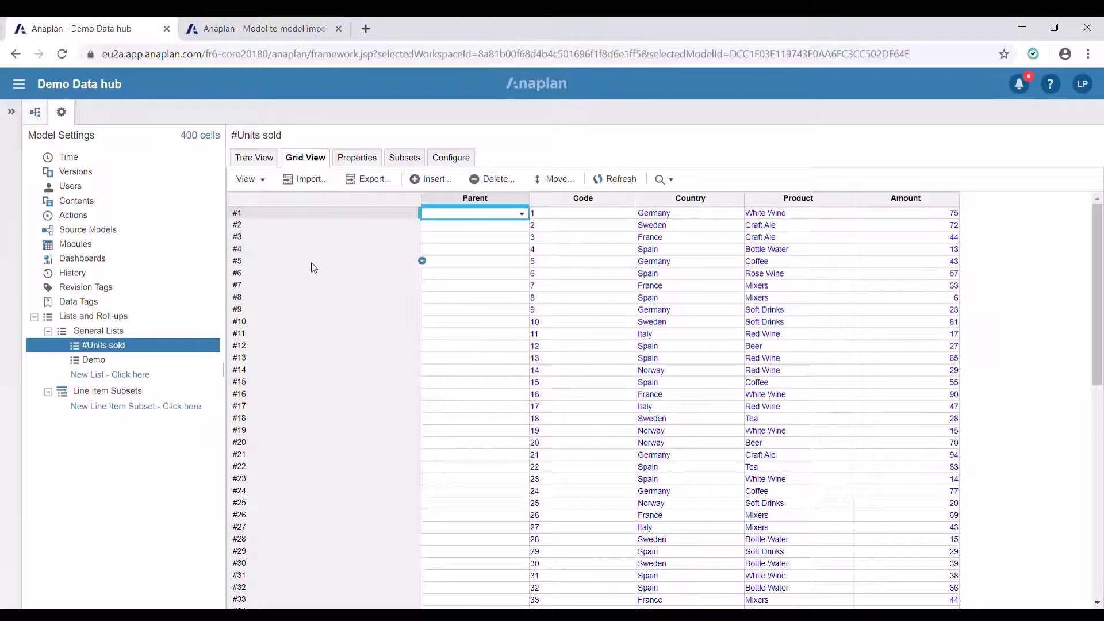
scroll(316, 269, "down", 1)
scroll(330, 288, "down", 2)
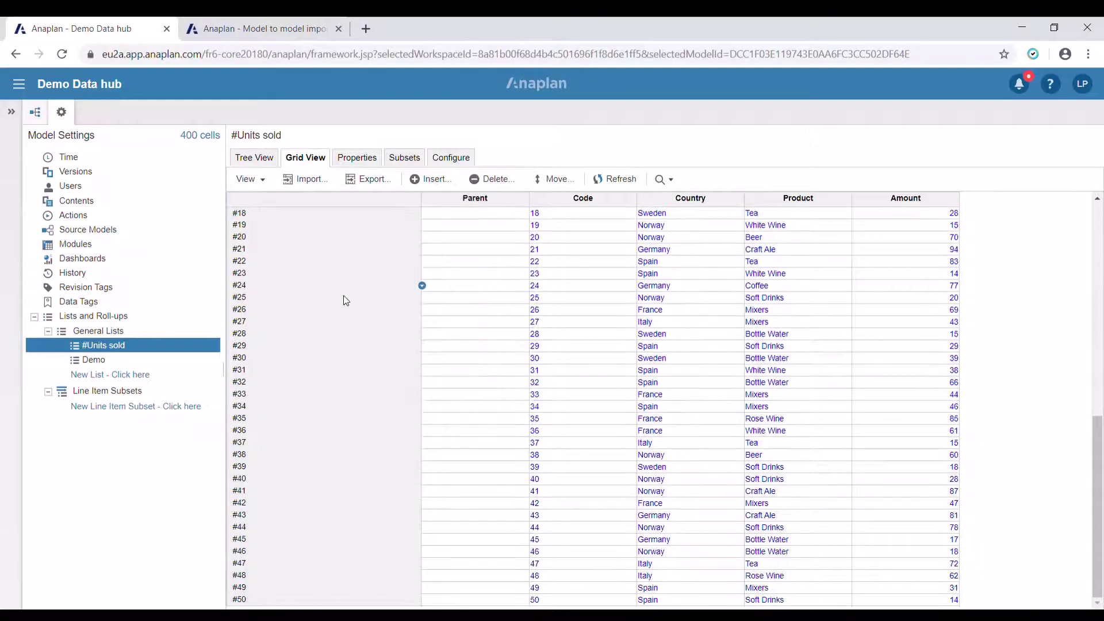
scroll(348, 300, "up", 4)
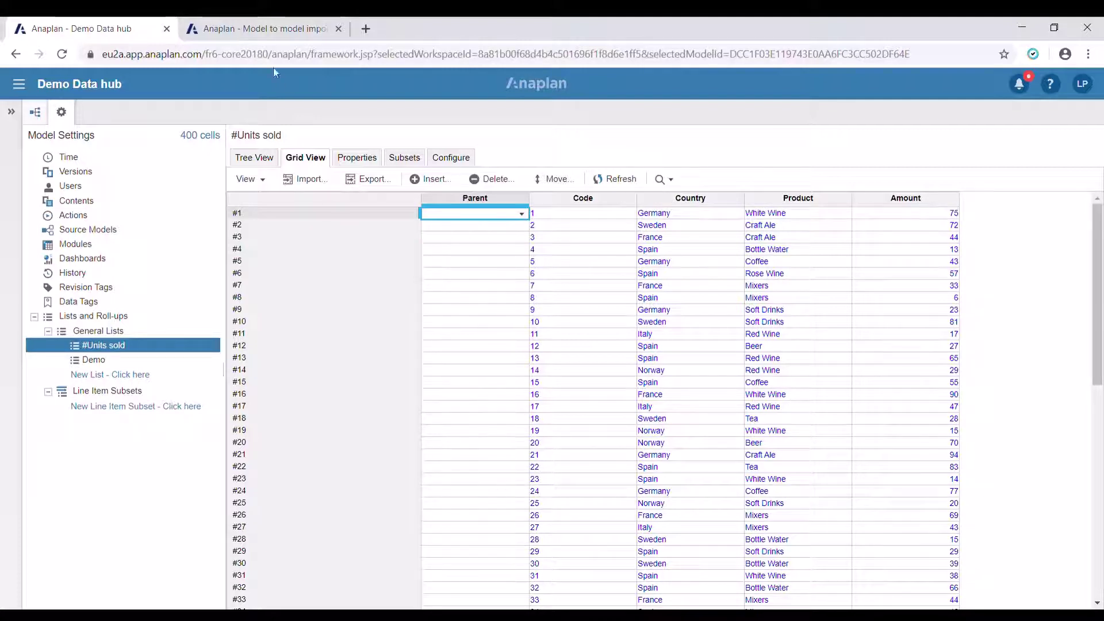
left_click(256, 34)
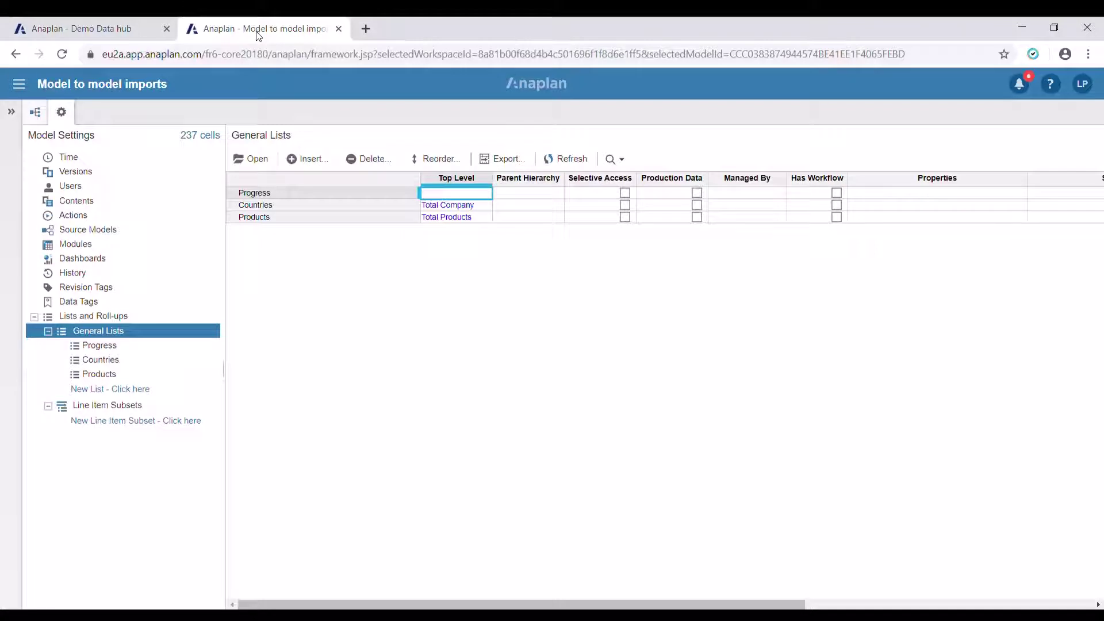
Open the Countries list to show France, Germany, Sweden and Norway under Total Company.
double_click(255, 205)
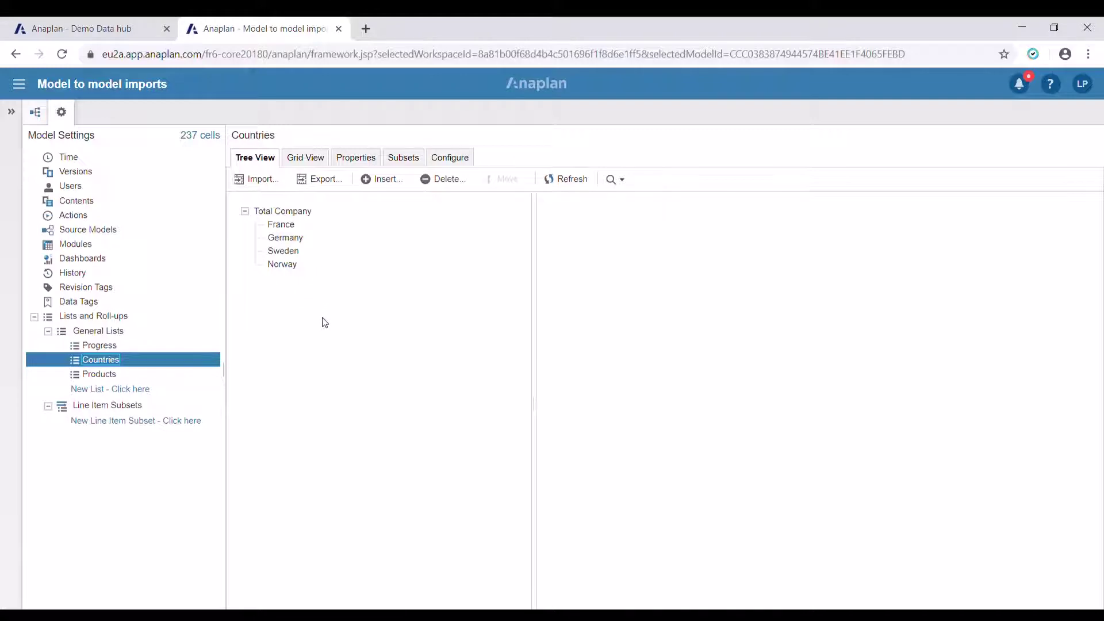
left_click(321, 211)
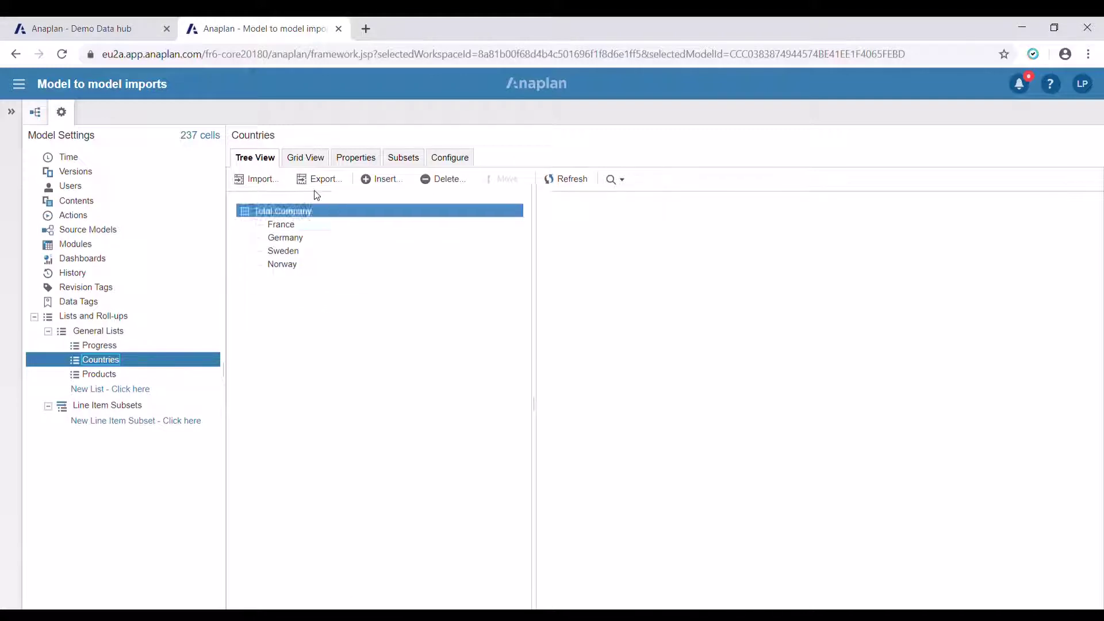
Start a Countries import from another model, using the Demo Data hub's #Units sold list as source.
left_click(267, 183)
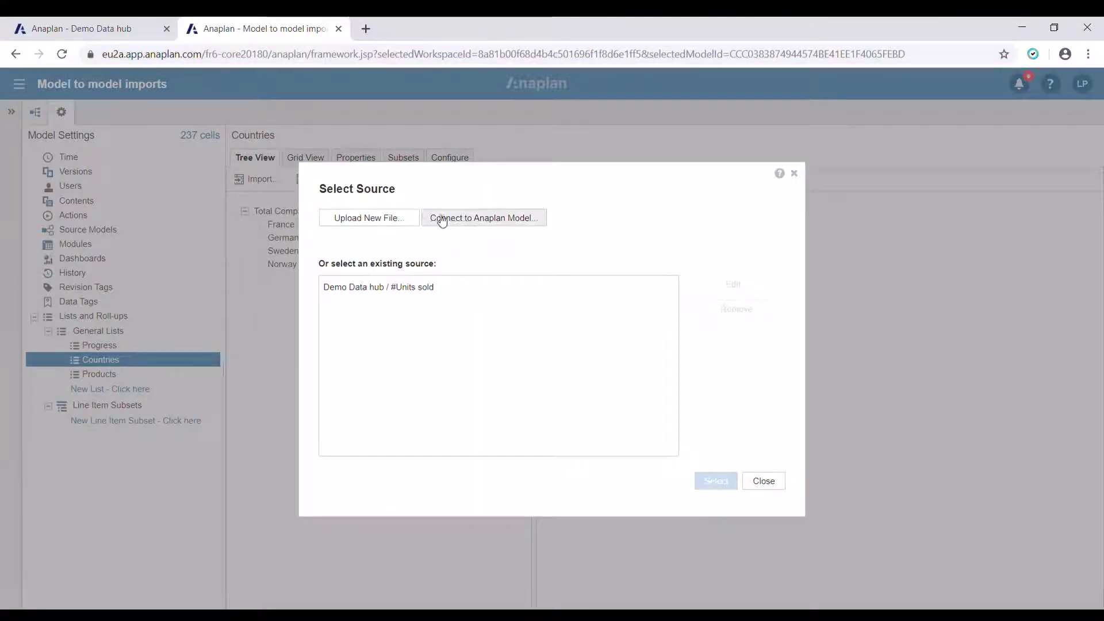
left_click(510, 220)
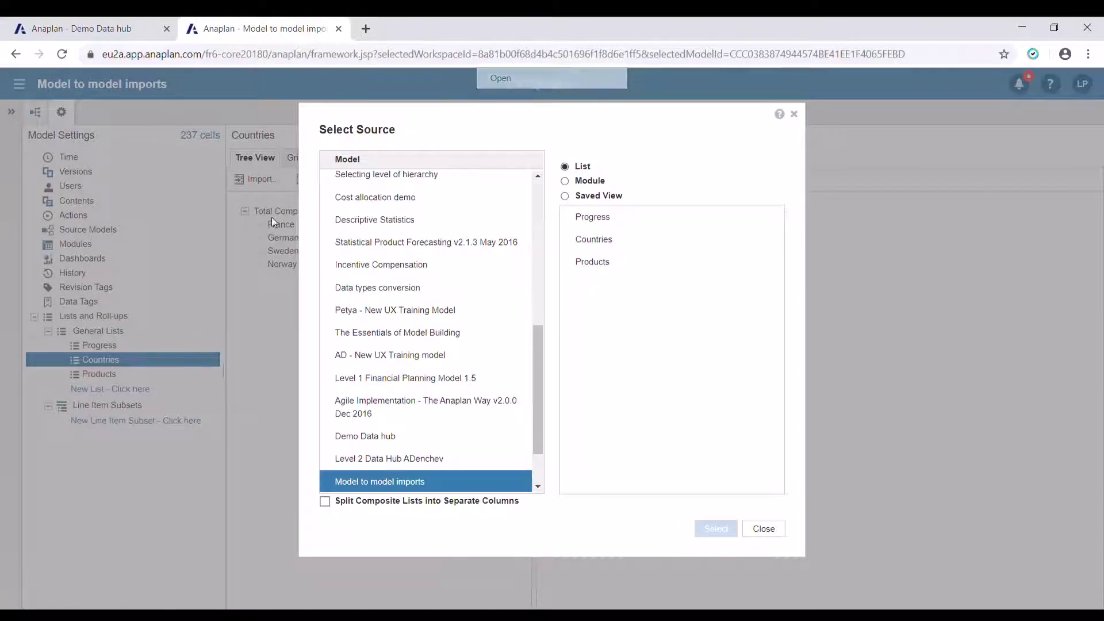
scroll(412, 453, "down", 1)
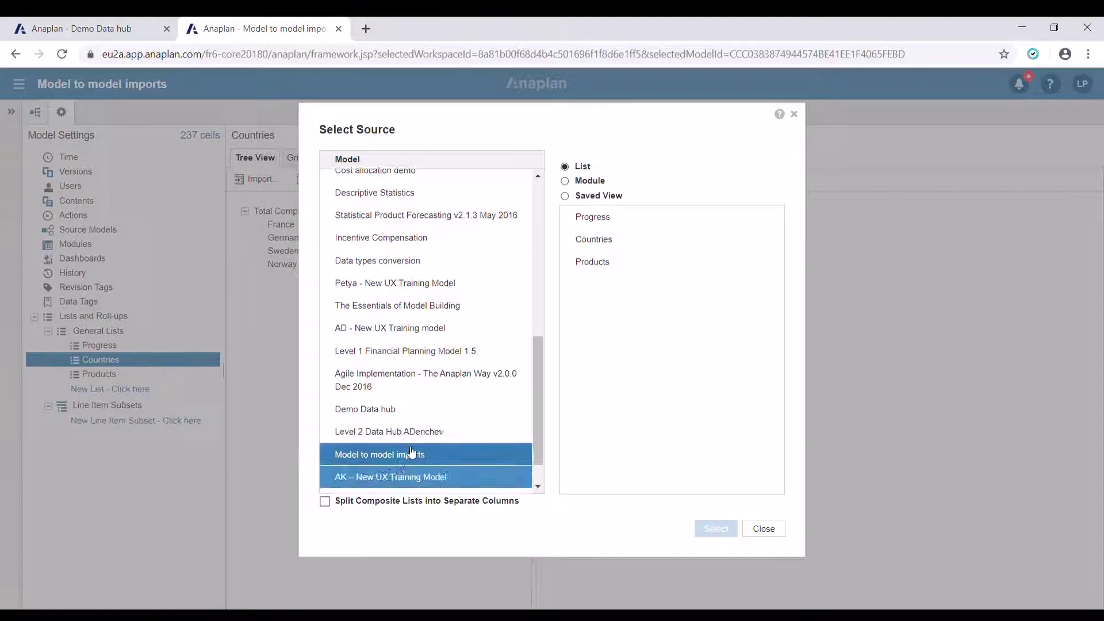
left_click(390, 402)
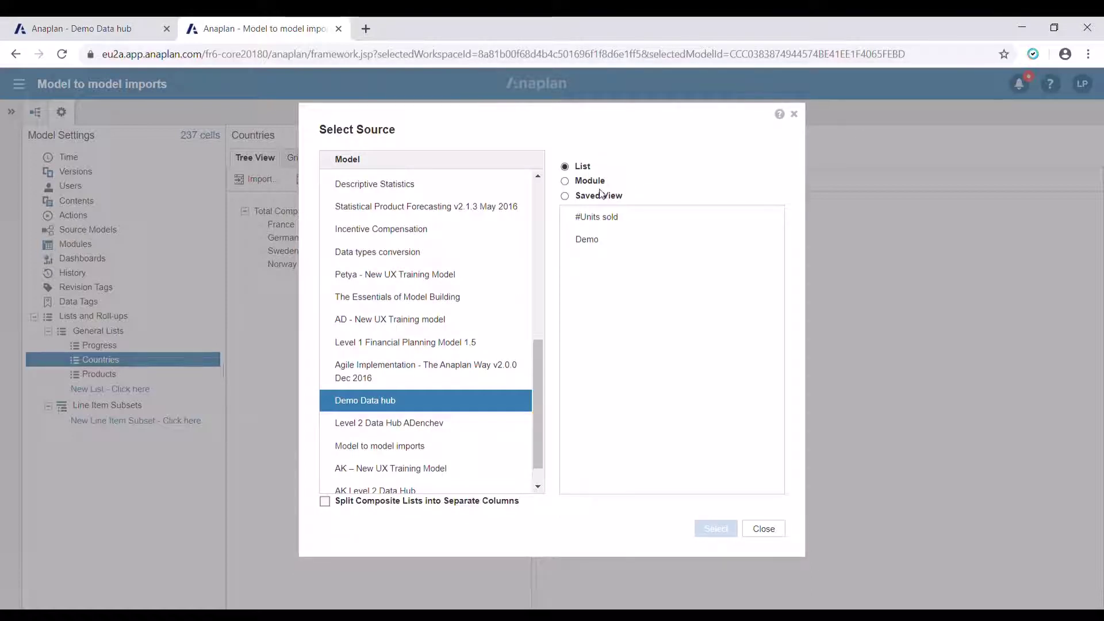
left_click(627, 219)
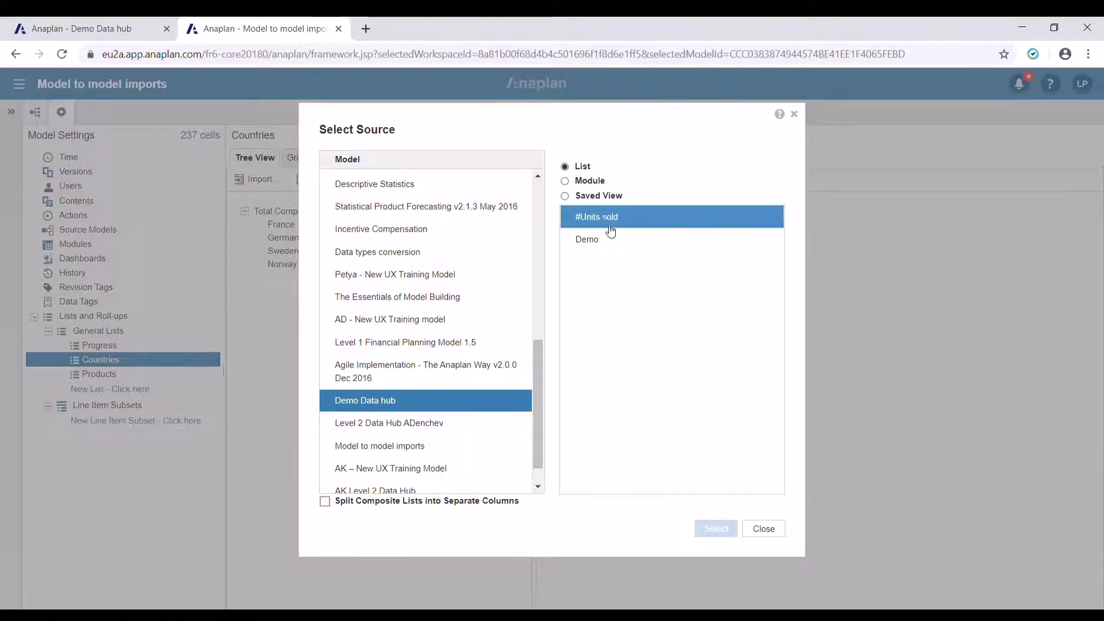
left_click(610, 229)
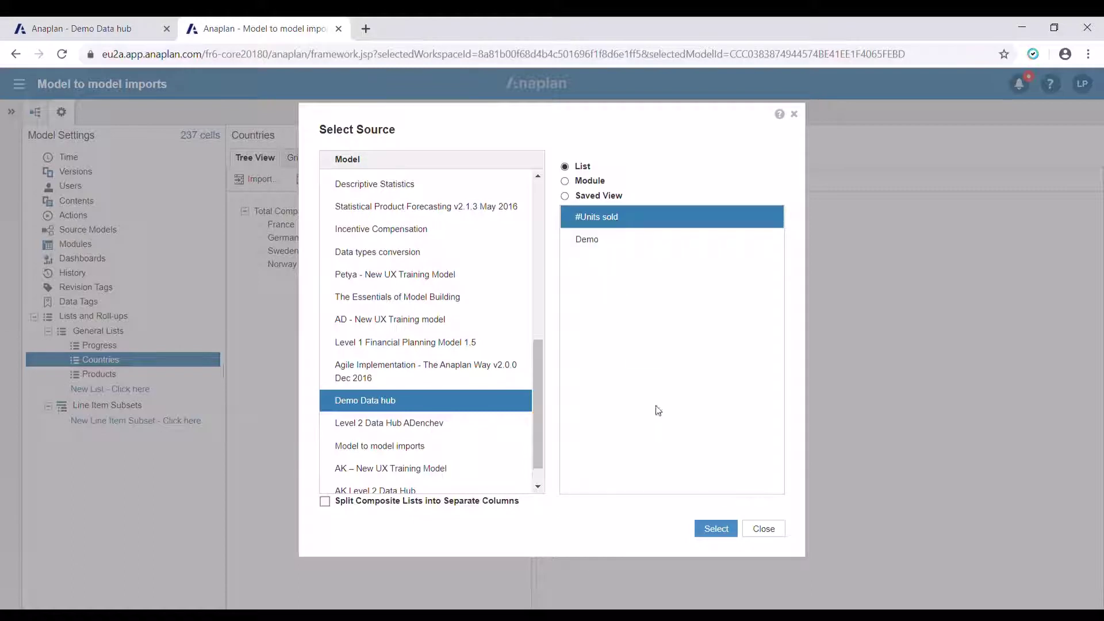
left_click(713, 527)
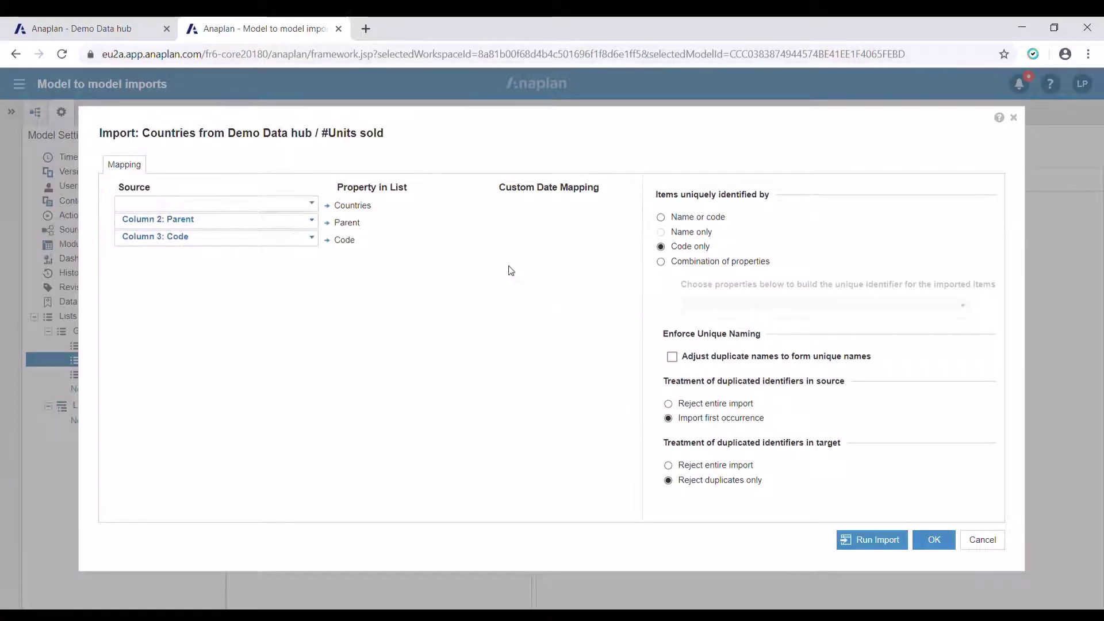
Map Column 4: Country to Countries and identify items by name only.
left_click(318, 205)
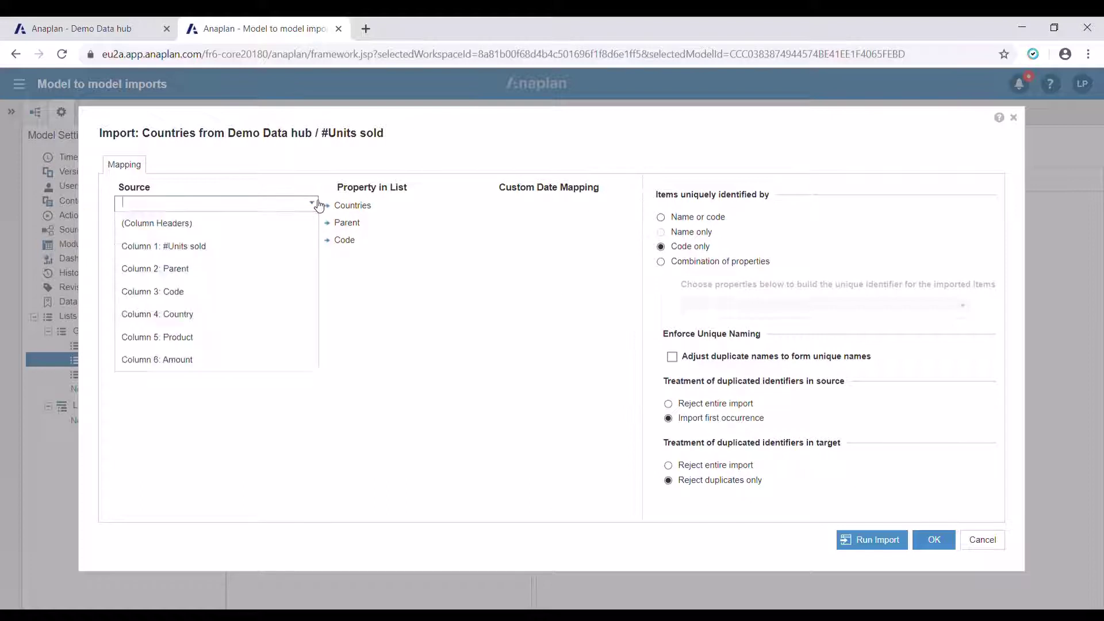
left_click(203, 313)
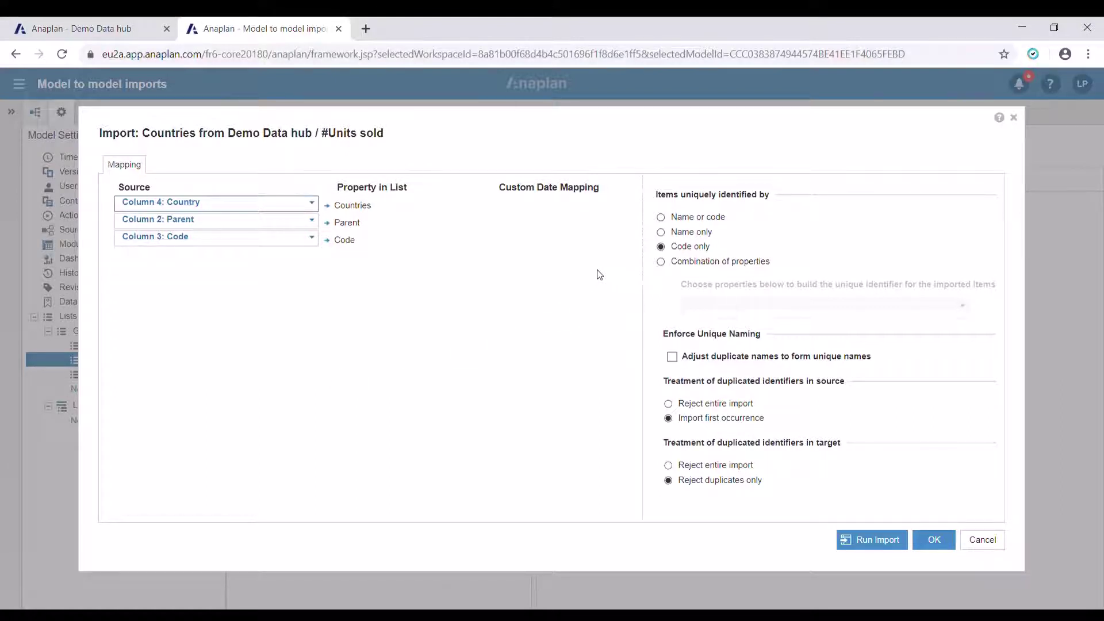
left_click(661, 232)
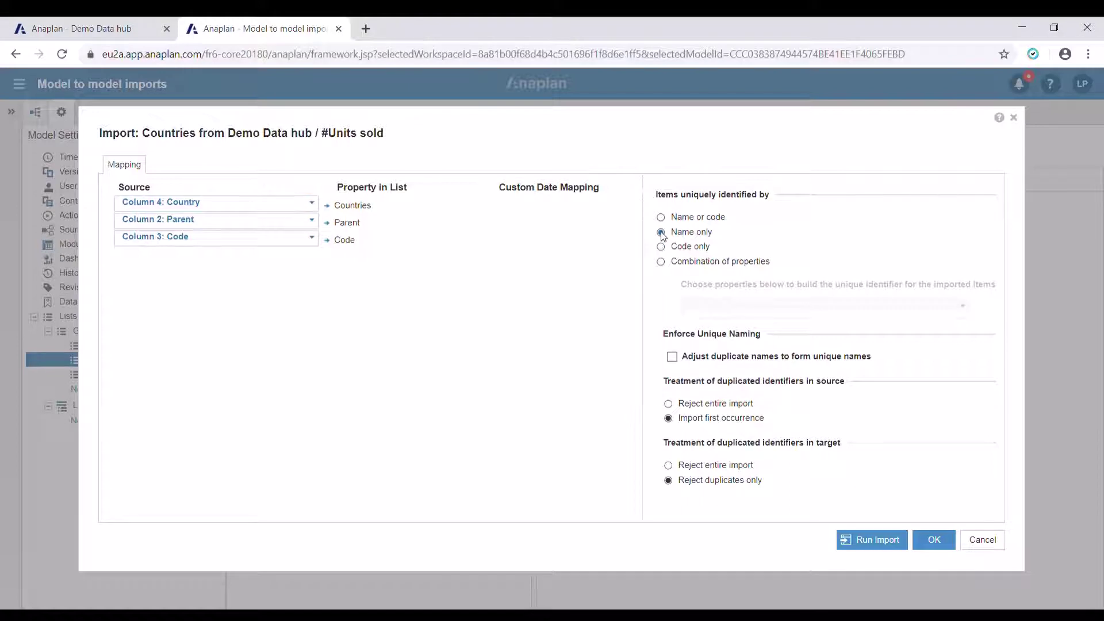
Clear the Parent and Code mappings and run the Countries import.
left_click(299, 223)
key("BackSpace")
key("BackSpace")
key("BackSpace")
key("BackSpace")
key("BackSpace")
key("BackSpace")
key("BackSpace")
key("BackSpace")
key("BackSpace")
key("BackSpace")
key("BackSpace")
key("BackSpace")
key("BackSpace")
key("BackSpace")
key("BackSpace")
key("BackSpace")
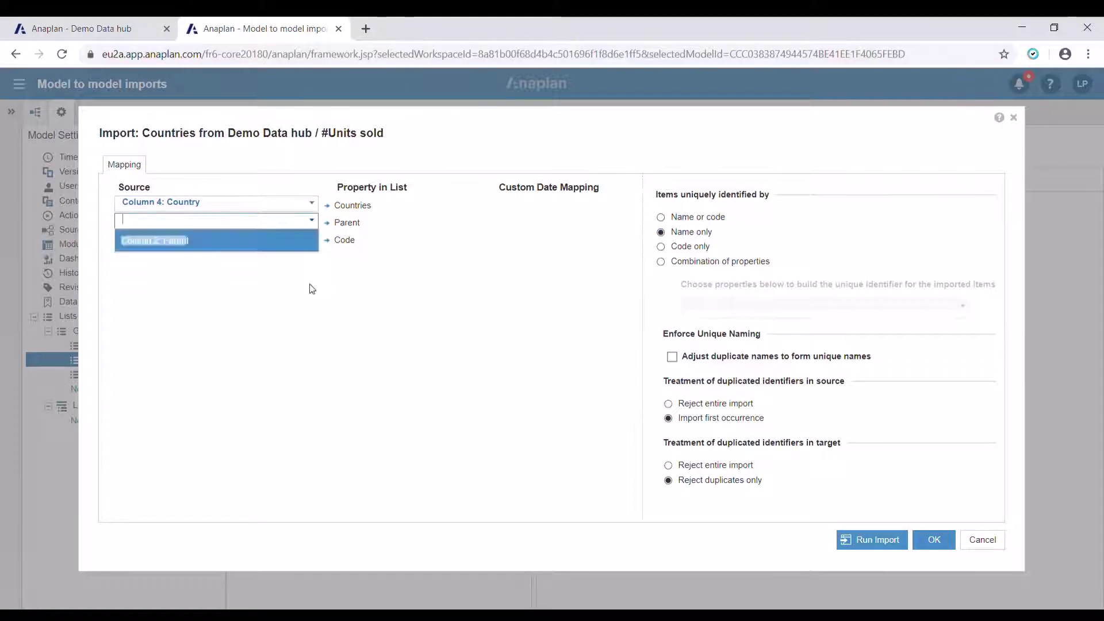
left_click(268, 243)
key("BackSpace")
key("BackSpace")
key("BackSpace")
key("BackSpace")
key("BackSpace")
key("BackSpace")
key("BackSpace")
key("BackSpace")
key("BackSpace")
key("BackSpace")
key("BackSpace")
key("BackSpace")
key("BackSpace")
key("BackSpace")
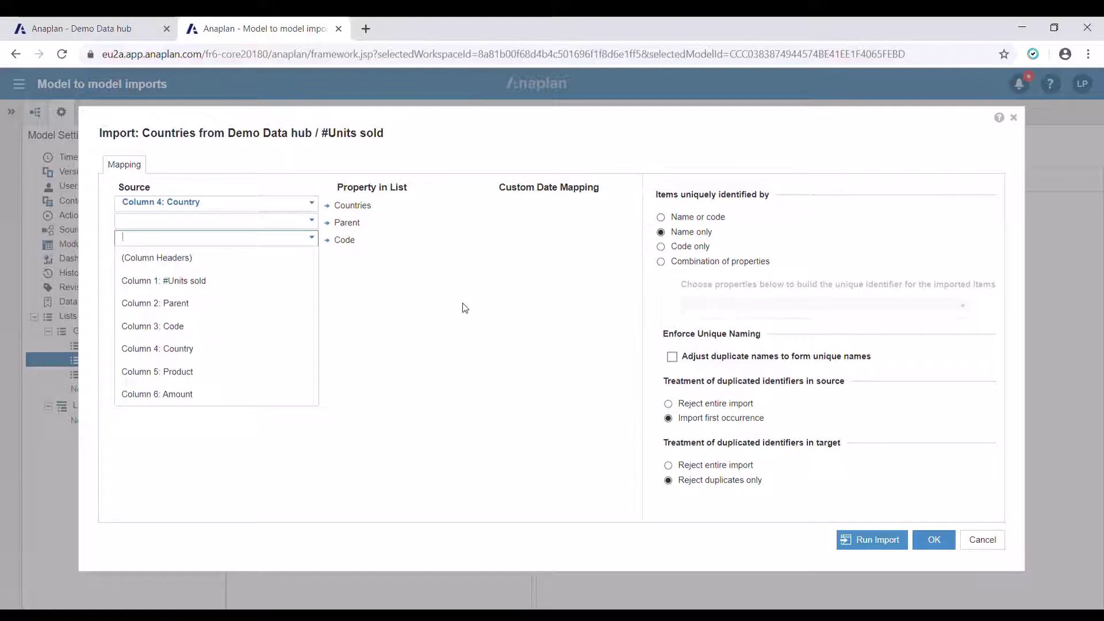
left_click(468, 307)
left_click(848, 537)
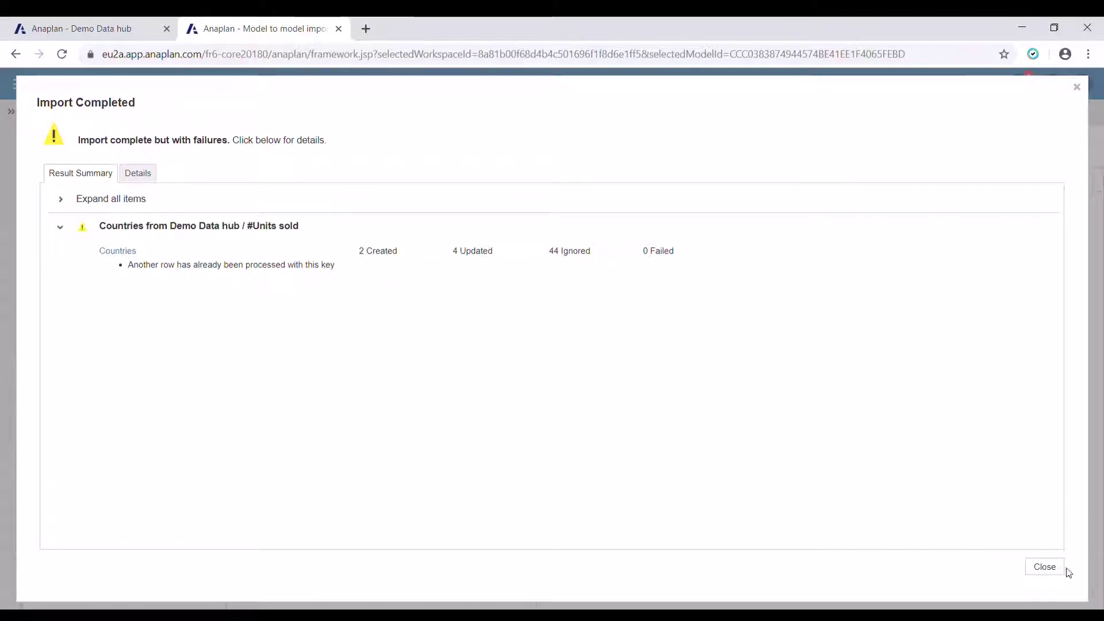
Close the import summary (2 created, 4 updated) so Spain and Italy show in Countries.
left_click(1044, 567)
left_click(434, 237)
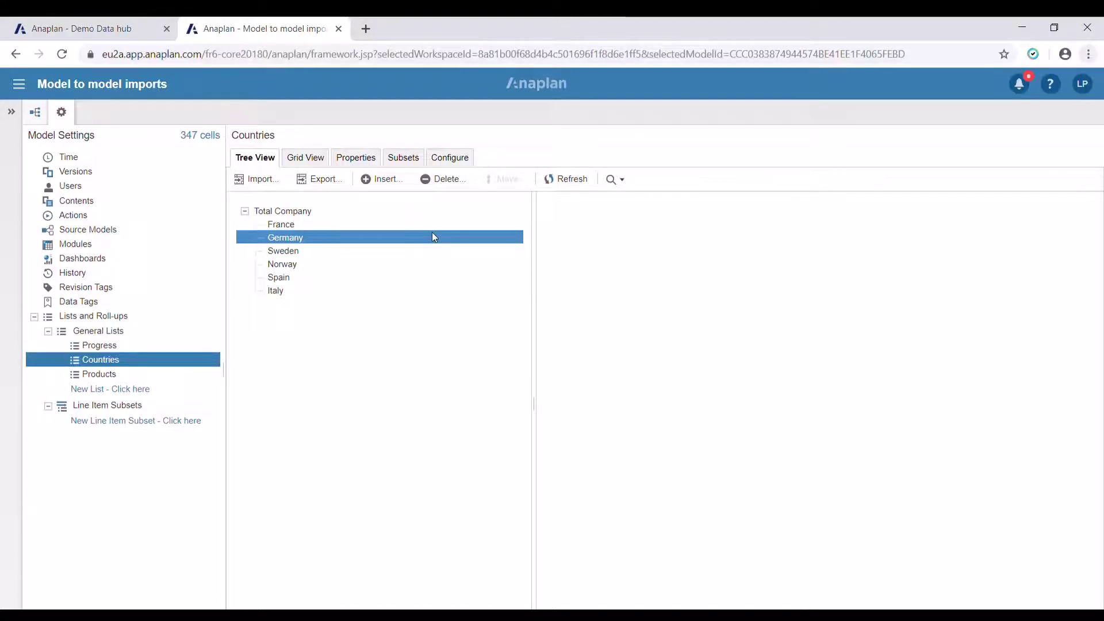
Open the Demo Data hub's Units sold module and show the Update Product list ISFIRSTOCCURRENCE formula.
left_click(115, 32)
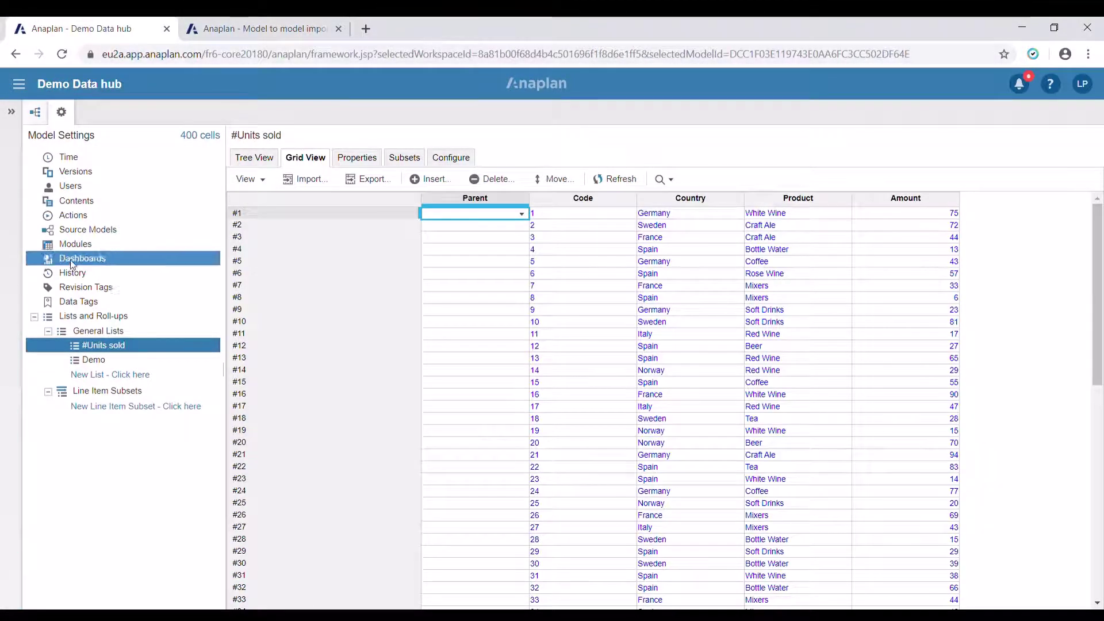
left_click(84, 244)
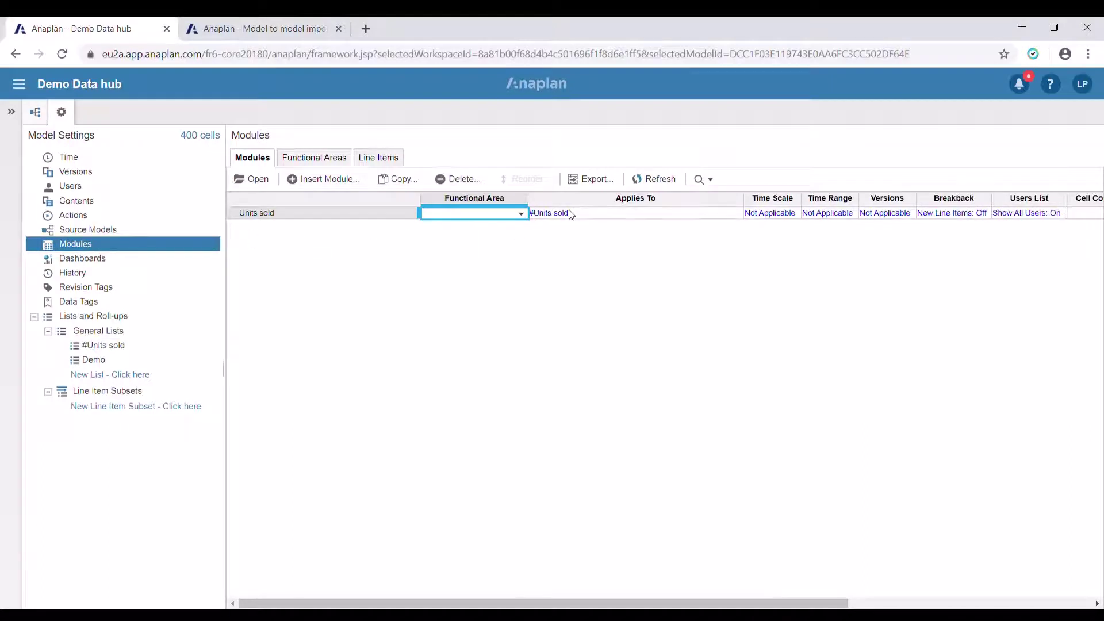
left_click(329, 212)
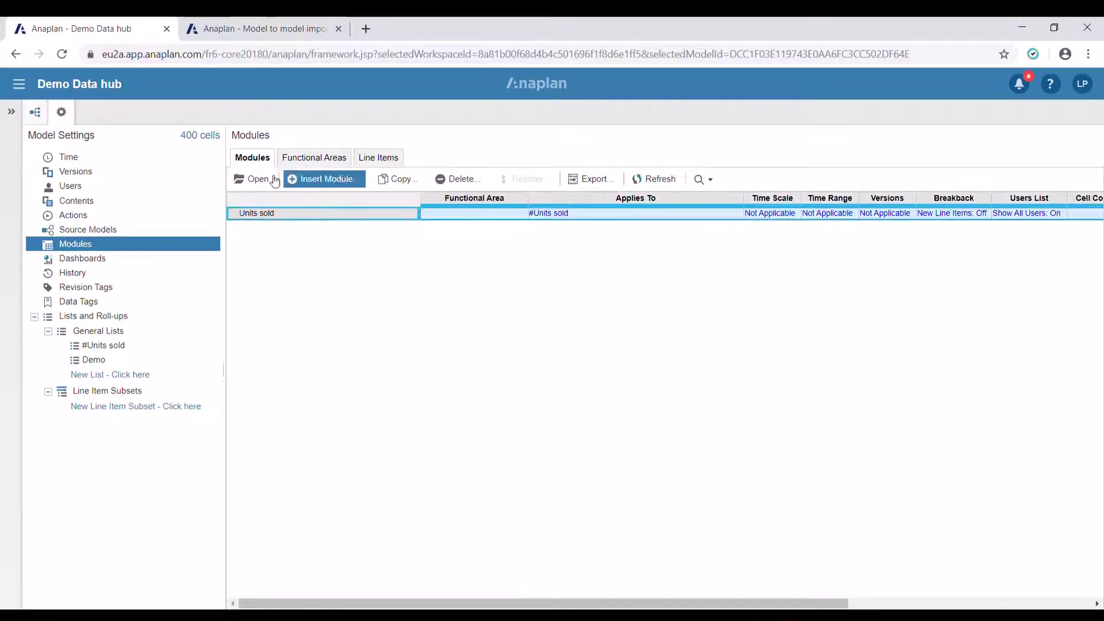
left_click(252, 179)
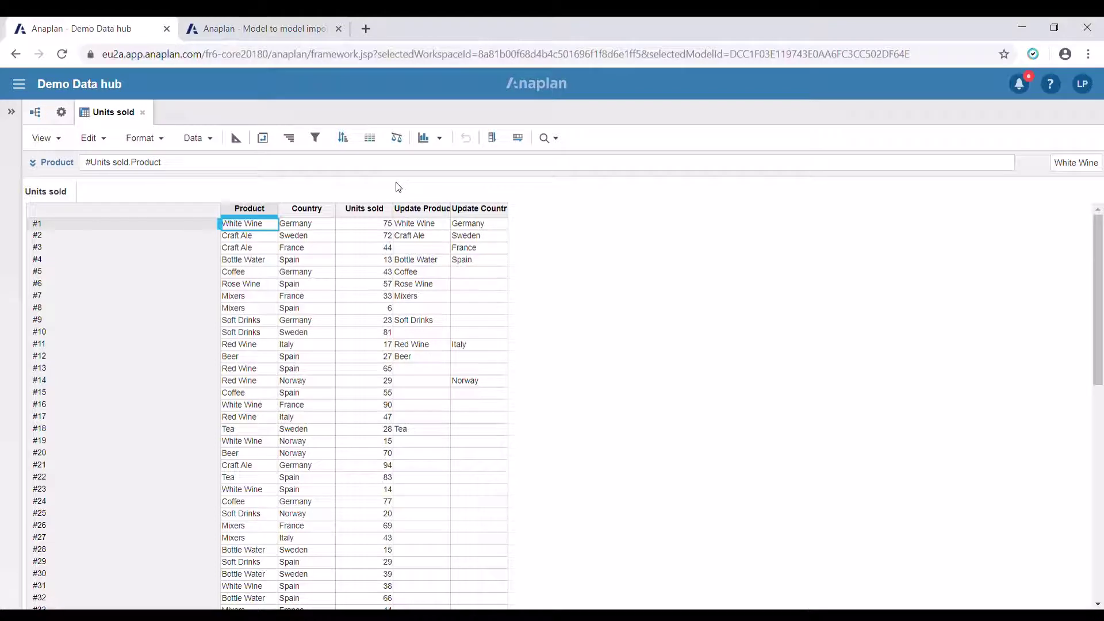
left_click(418, 210)
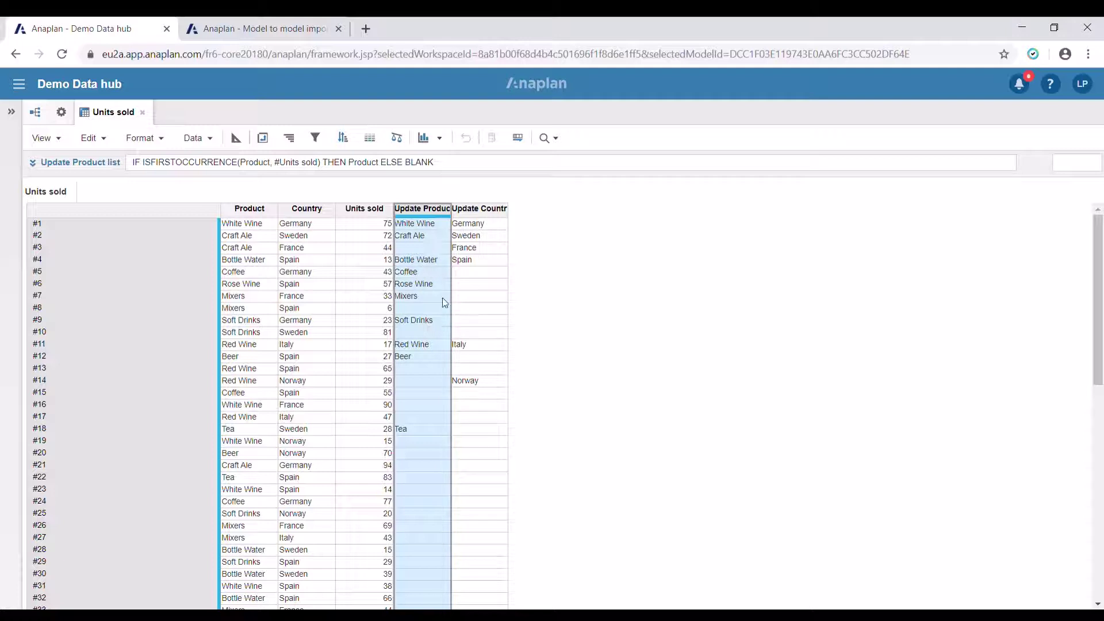
Open the Units sold - Update Product list saved view, review its not-blank filter, then return to Model to model imports.
left_click(41, 137)
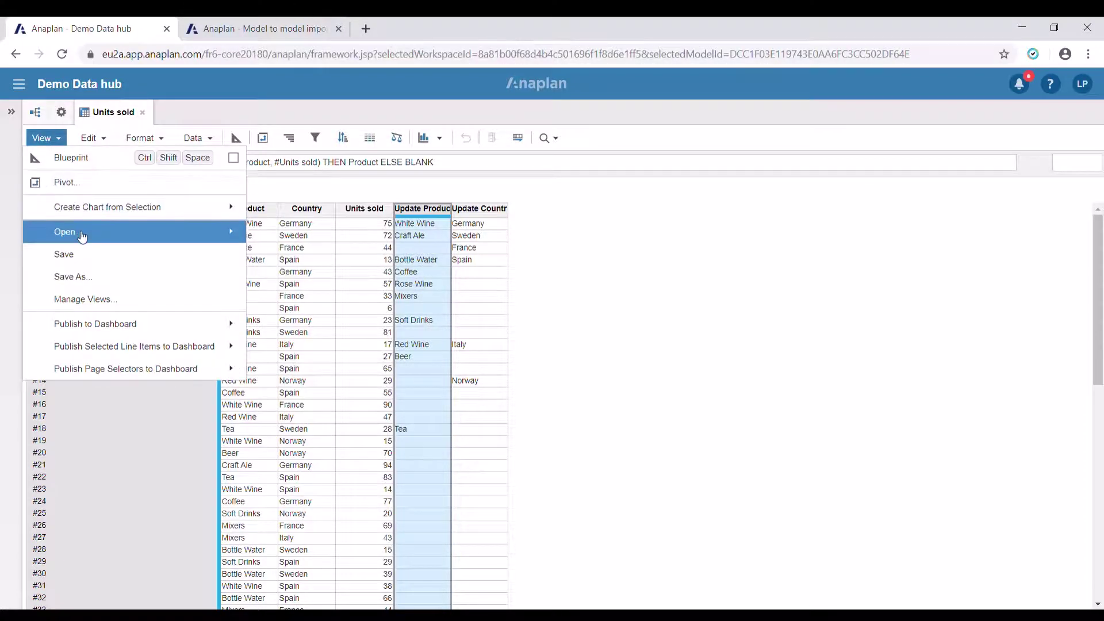
mouse_move(82, 233)
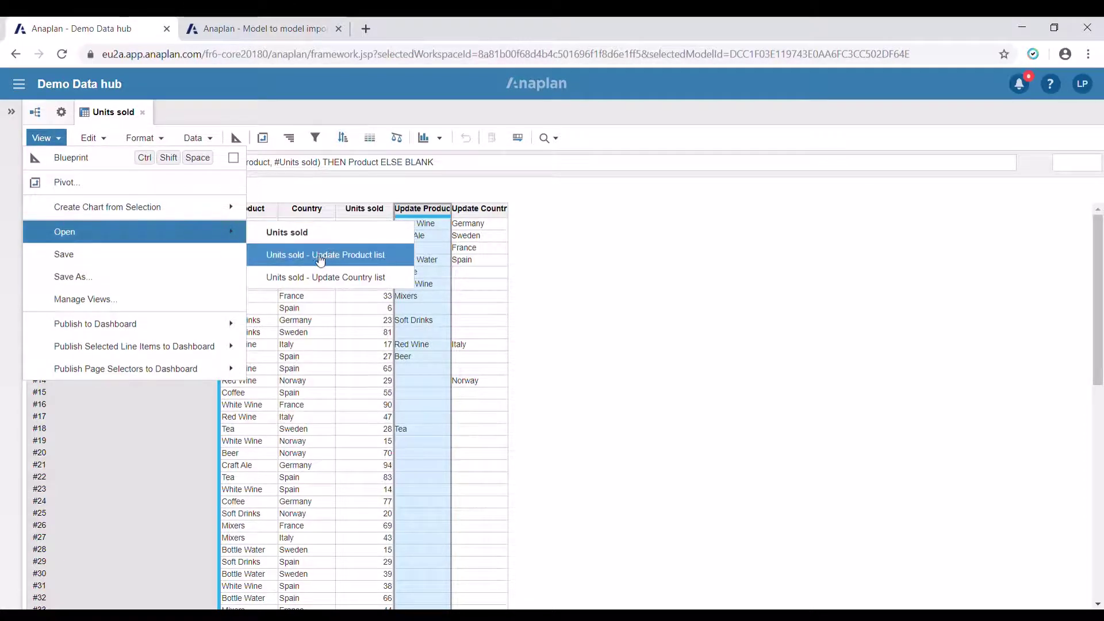
left_click(361, 260)
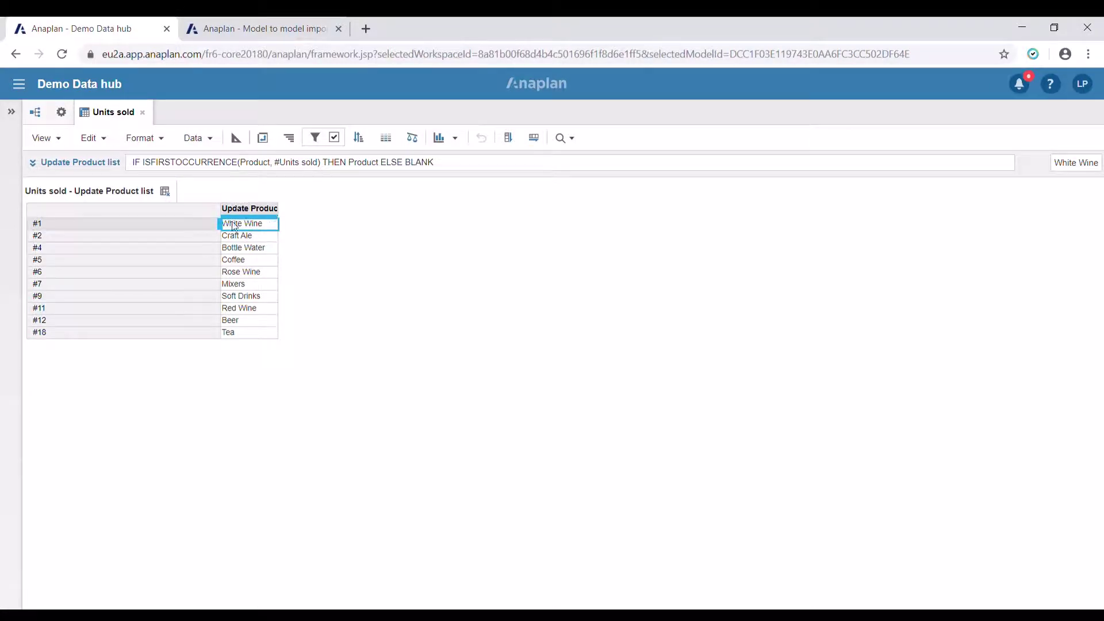
left_click(315, 138)
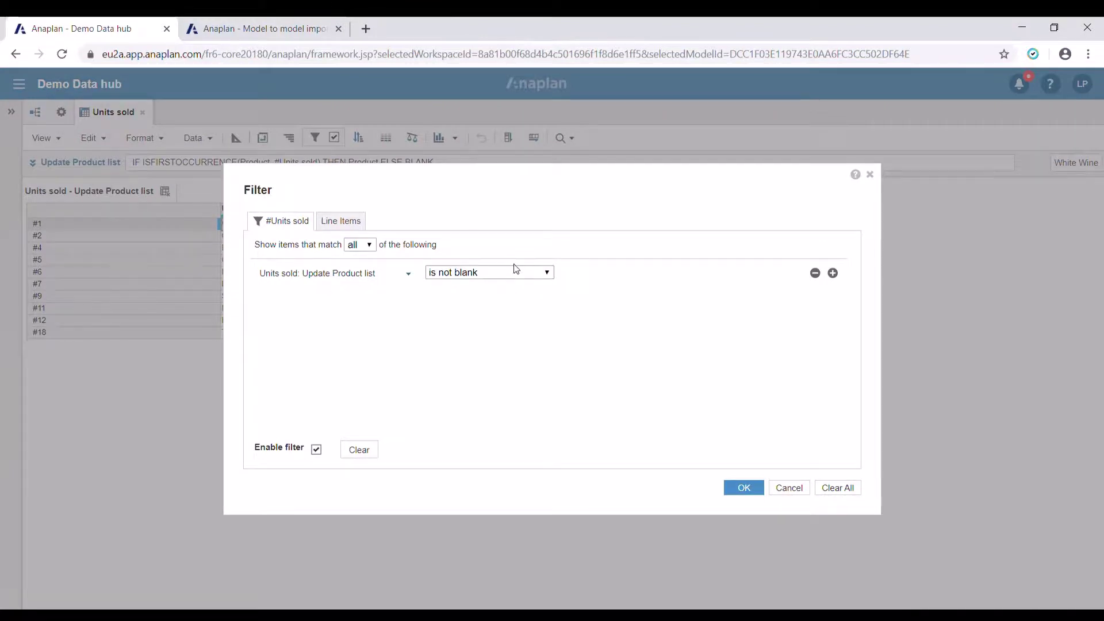
left_click(790, 488)
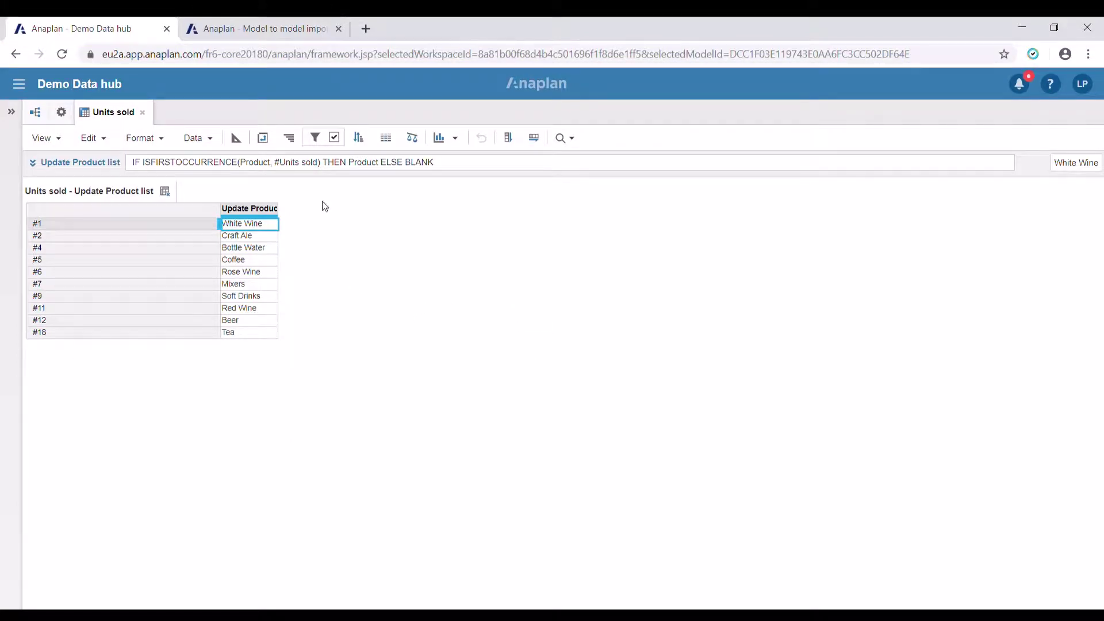
left_click(280, 36)
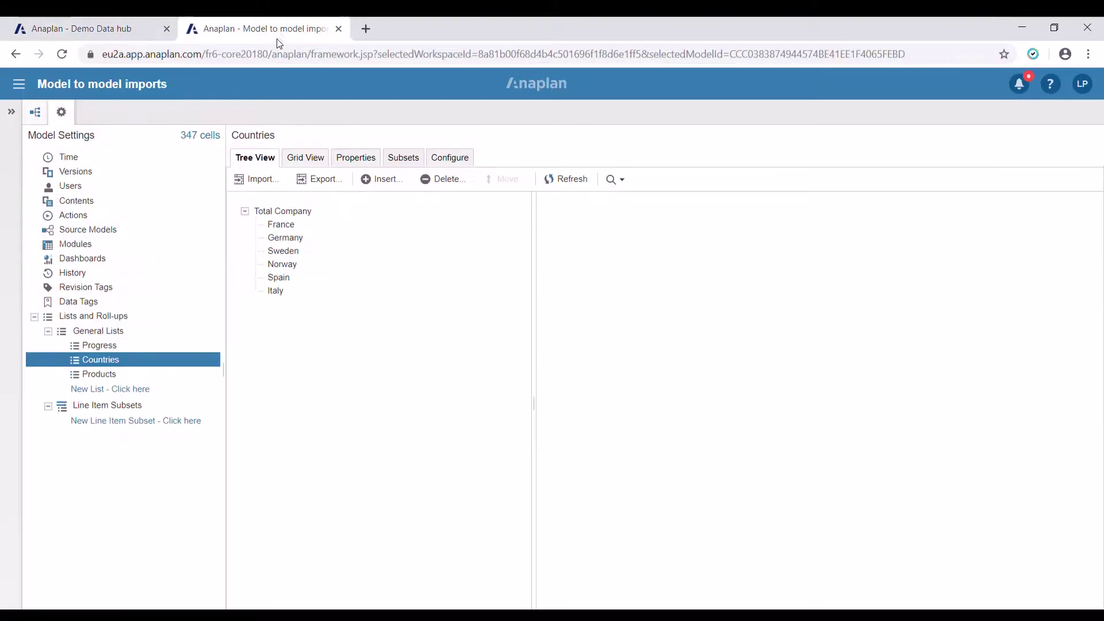
Start a Countries import from the Demo Data hub saved view Units sold - Update Country list.
left_click(260, 183)
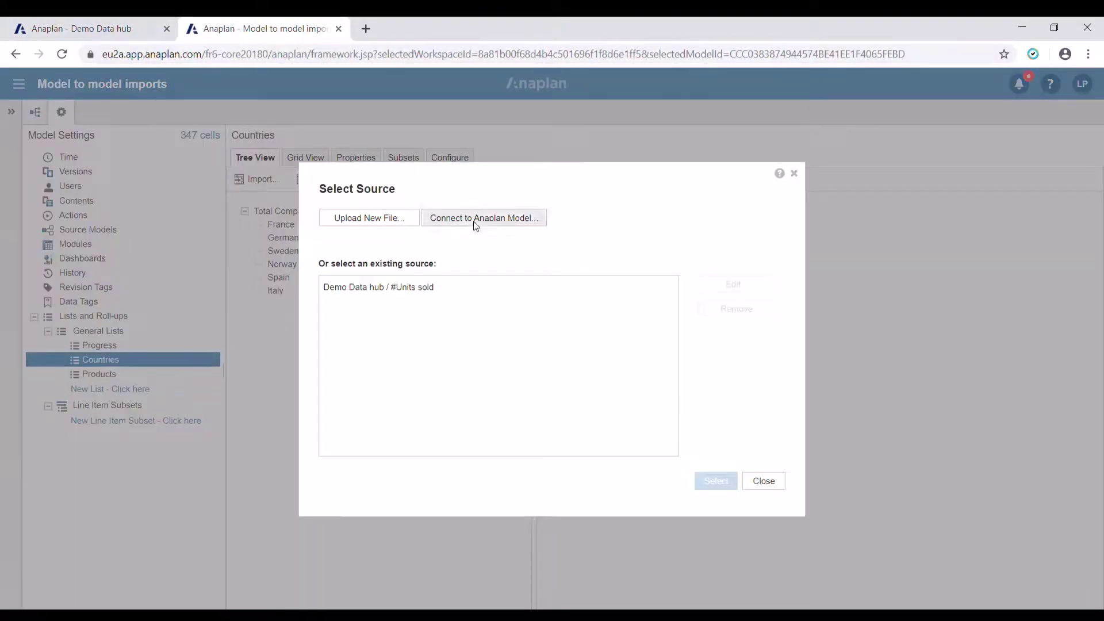
left_click(475, 224)
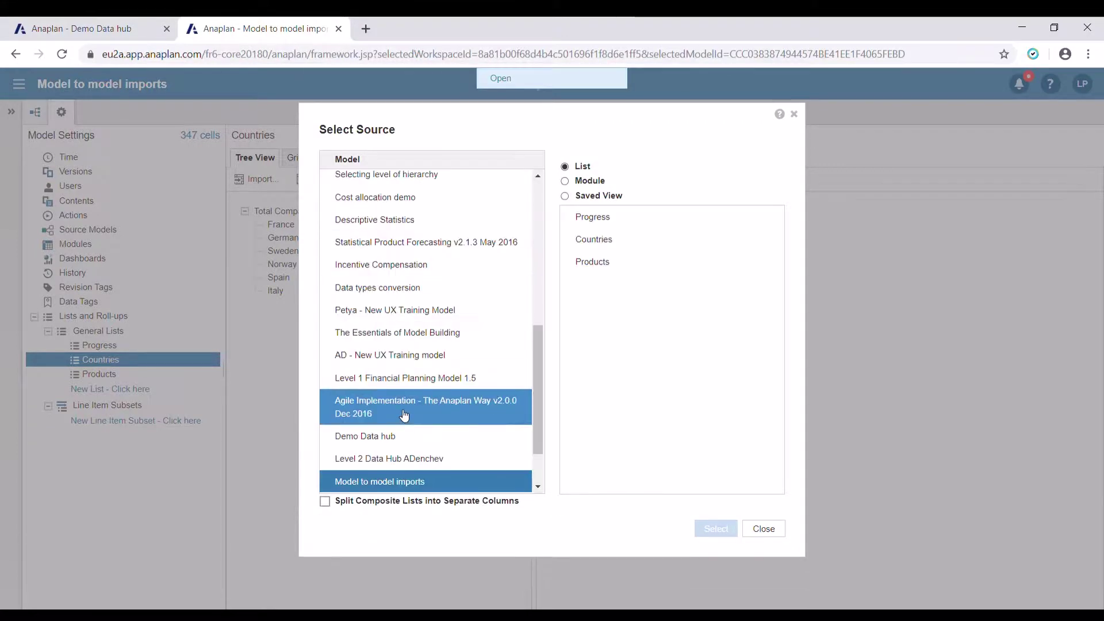
left_click(392, 433)
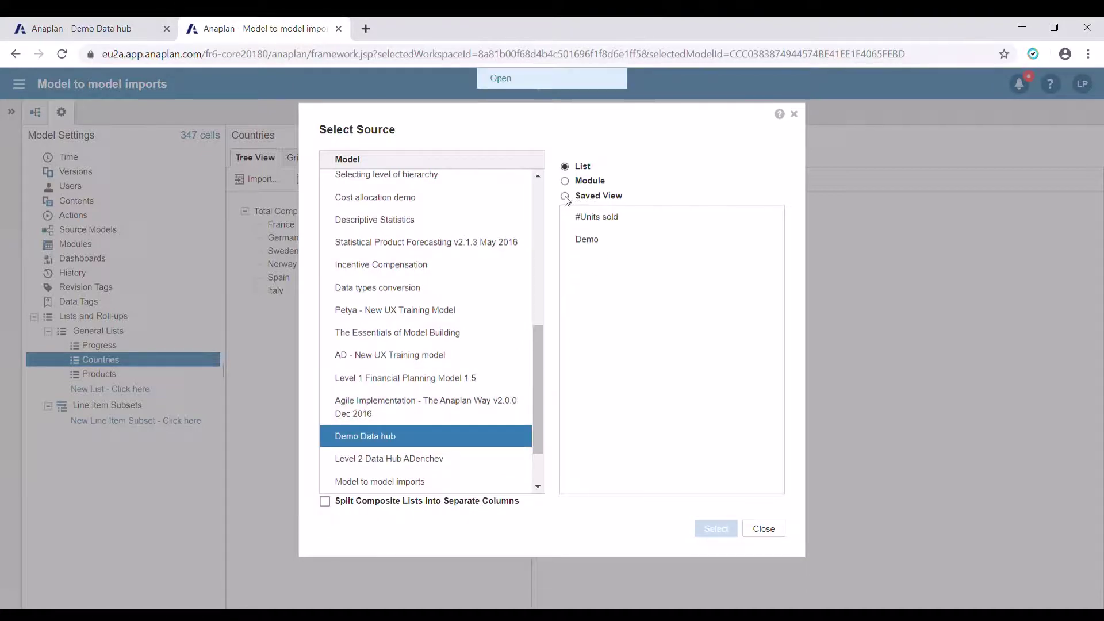
left_click(565, 197)
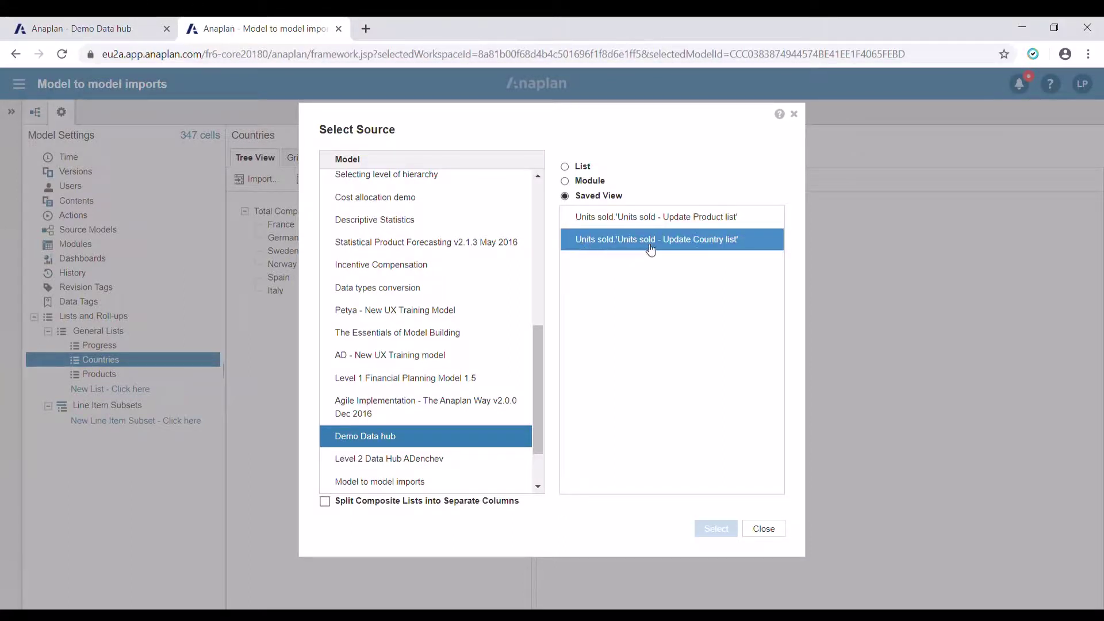
left_click(727, 244)
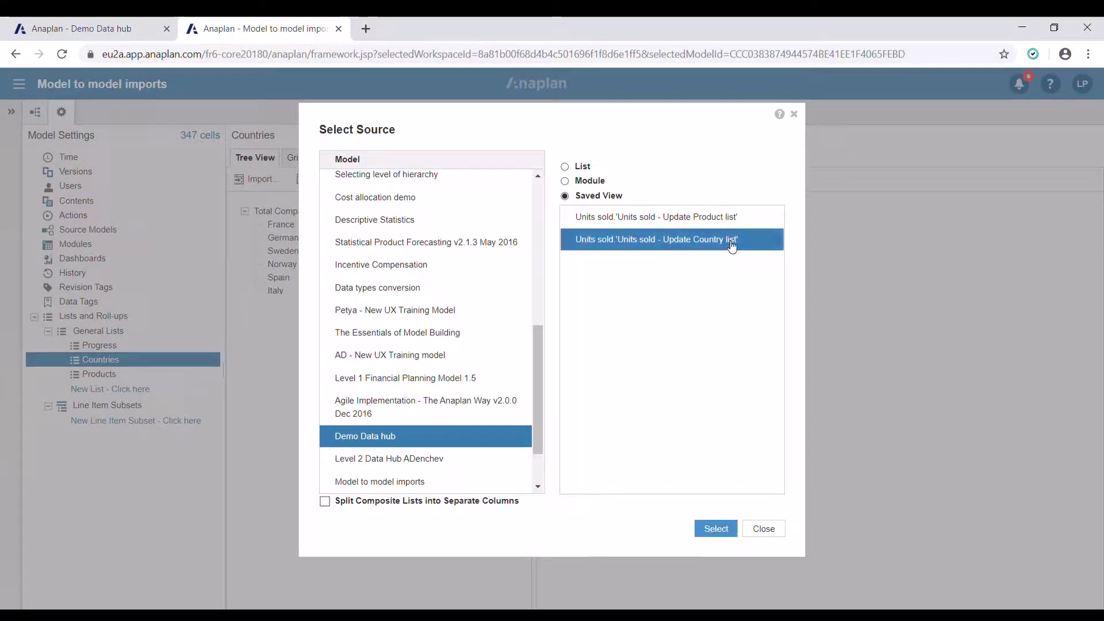
left_click(720, 526)
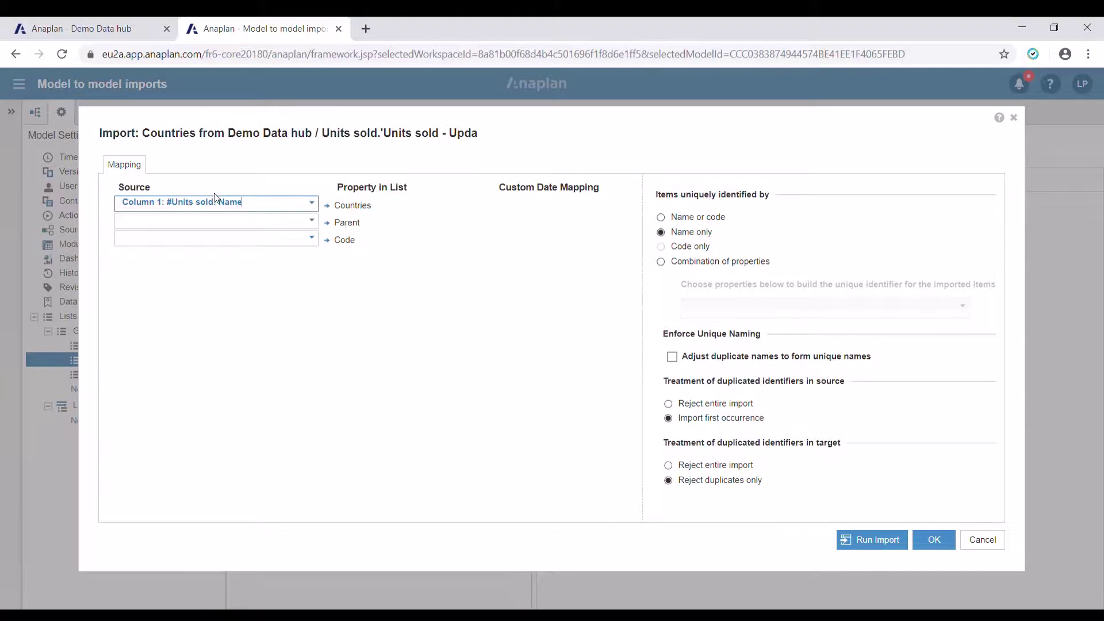
Map Column 2: Update Country list to Countries and run the import, updating all 6 countries.
left_click(313, 205)
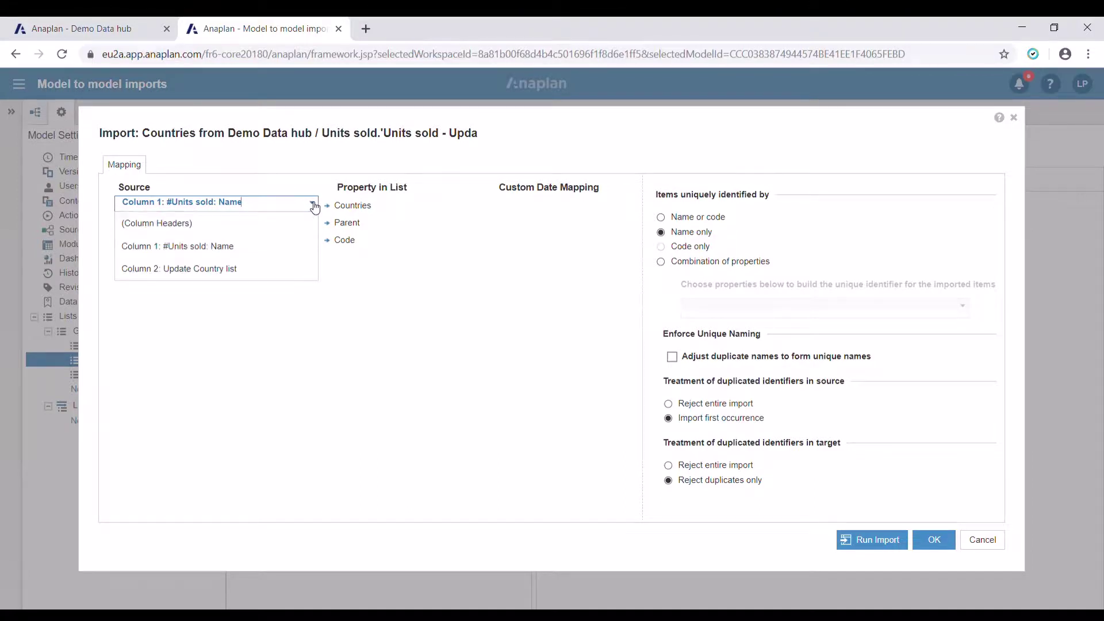
left_click(245, 270)
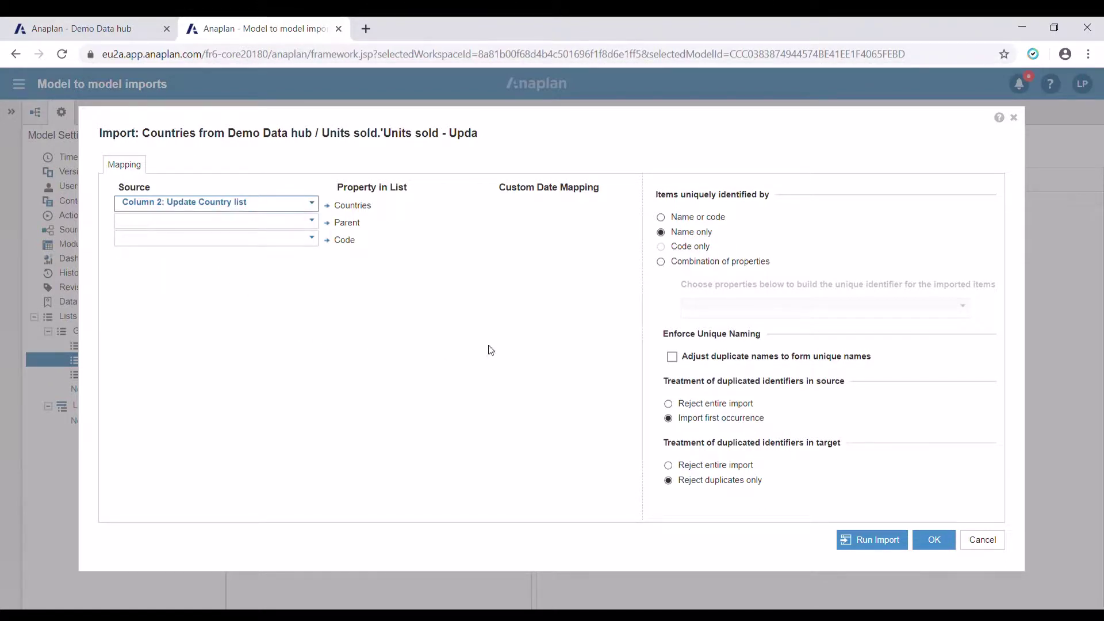
left_click(868, 543)
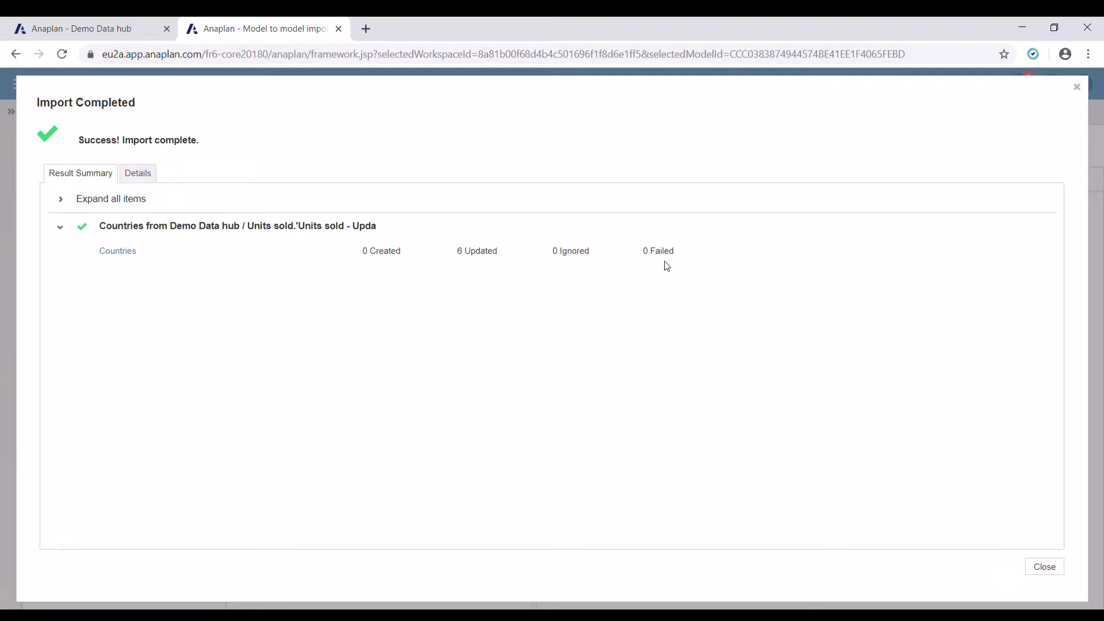
left_click(1043, 566)
left_click(421, 239)
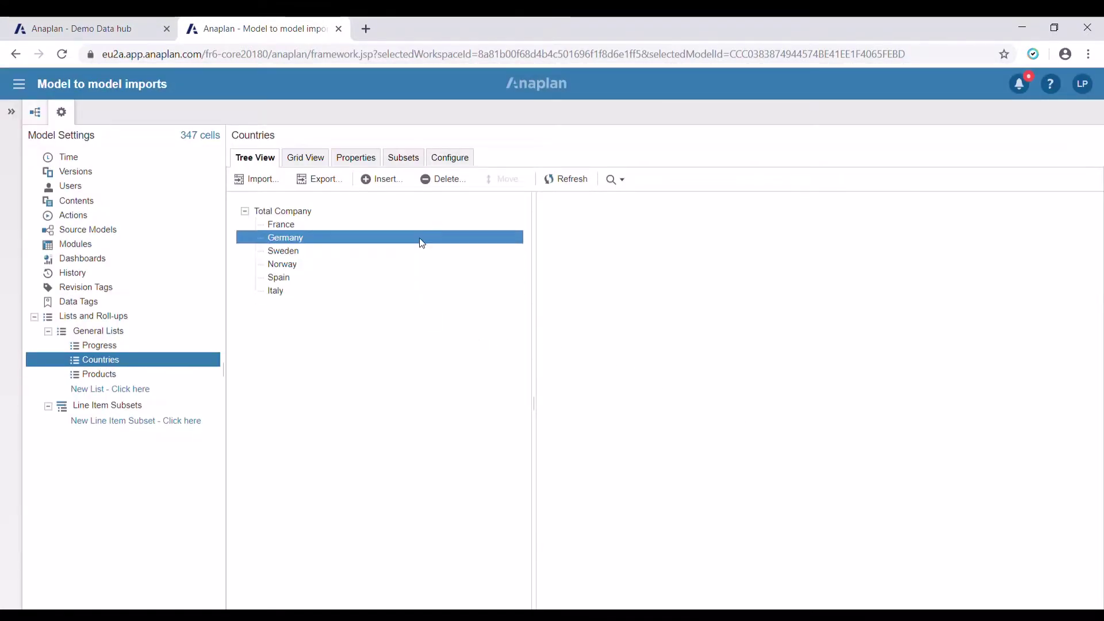
Open the Products list in the Model to model imports model.
left_click(432, 230)
left_click(425, 243)
left_click(146, 377)
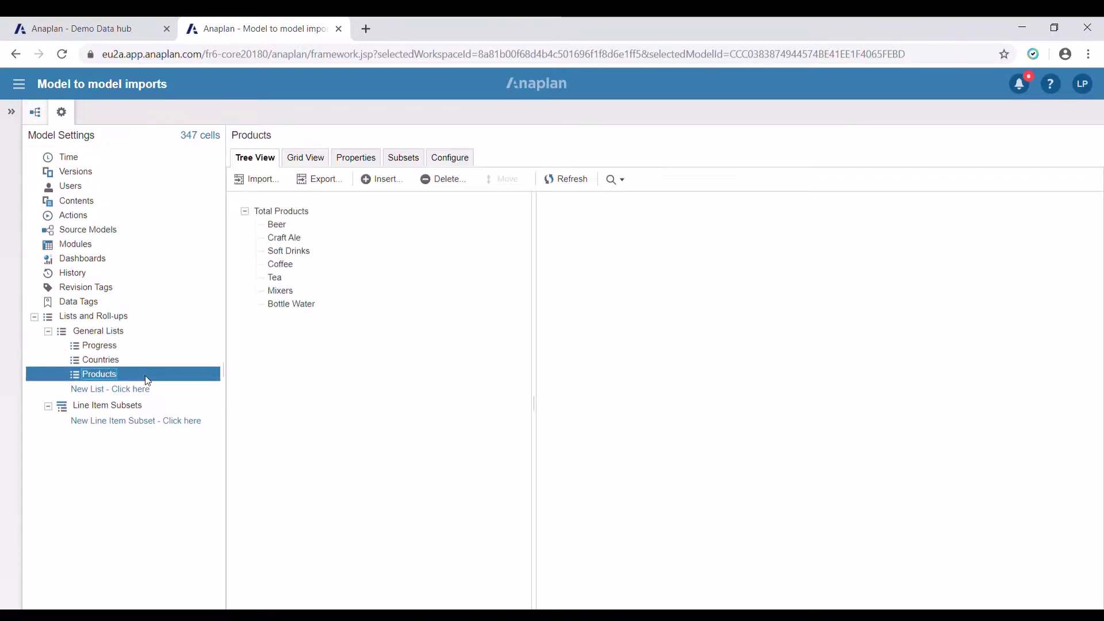
Start a Products import from the Demo Data hub saved view Units sold - Update Product list.
left_click(263, 187)
left_click(452, 223)
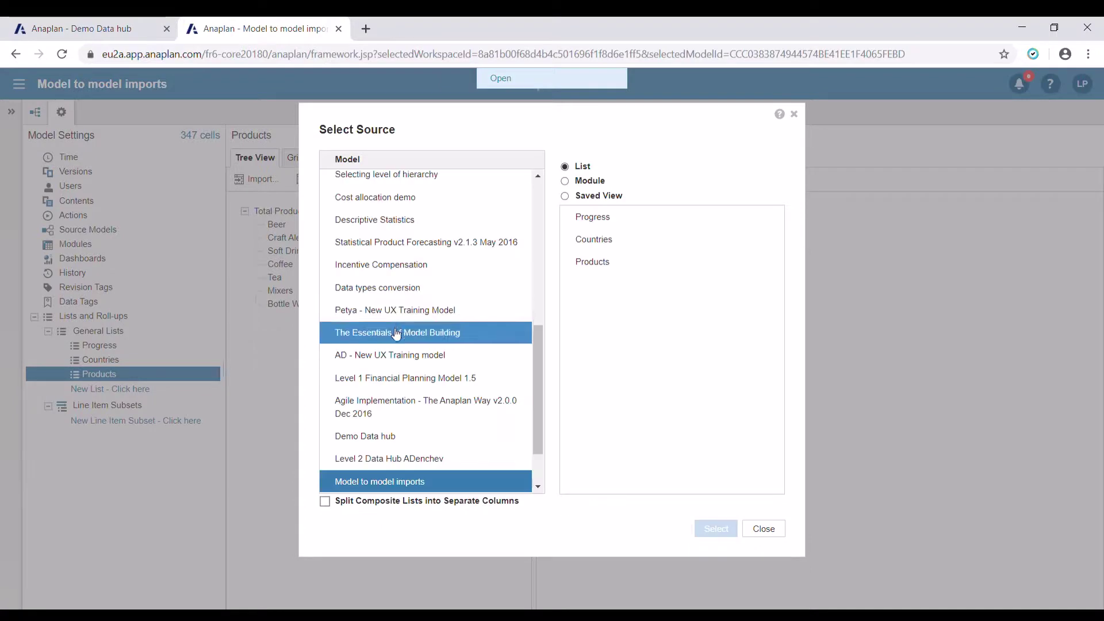
left_click(399, 437)
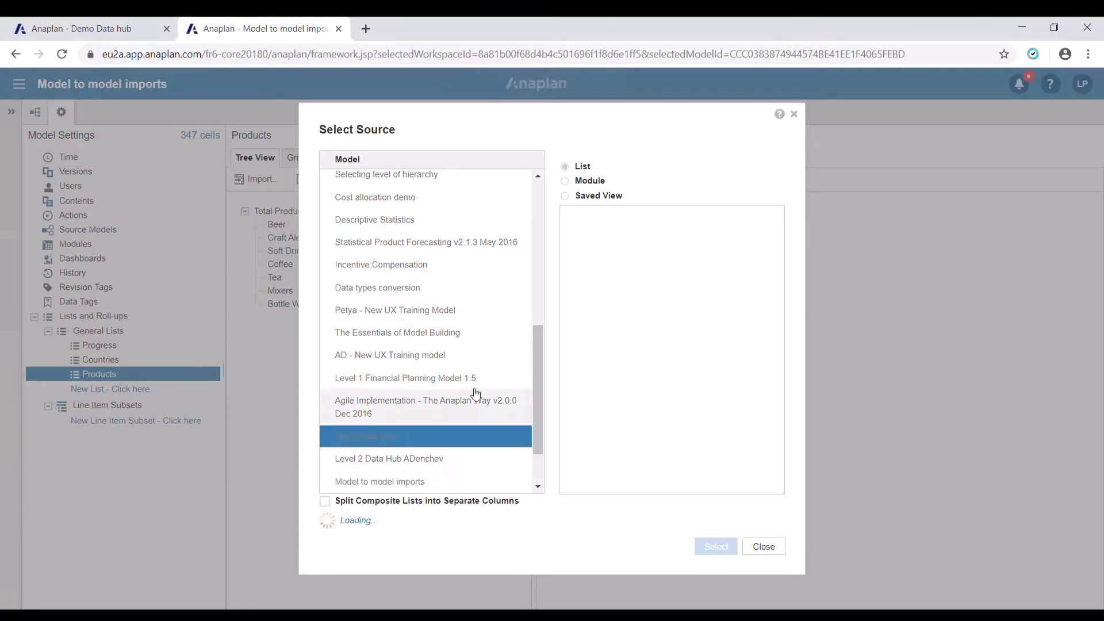
left_click(566, 199)
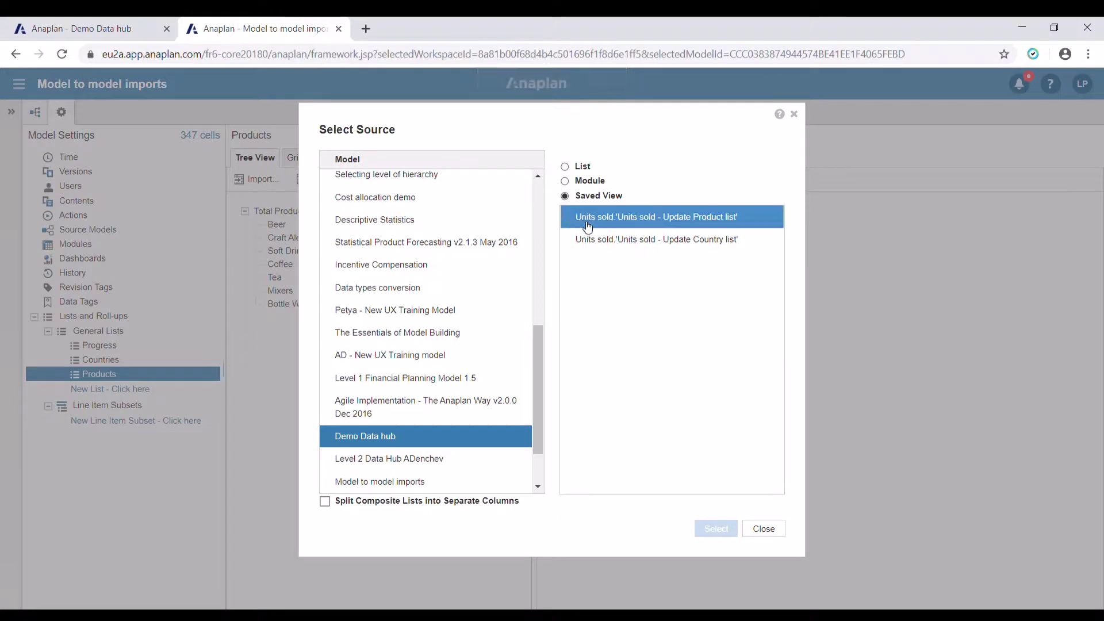
left_click(643, 224)
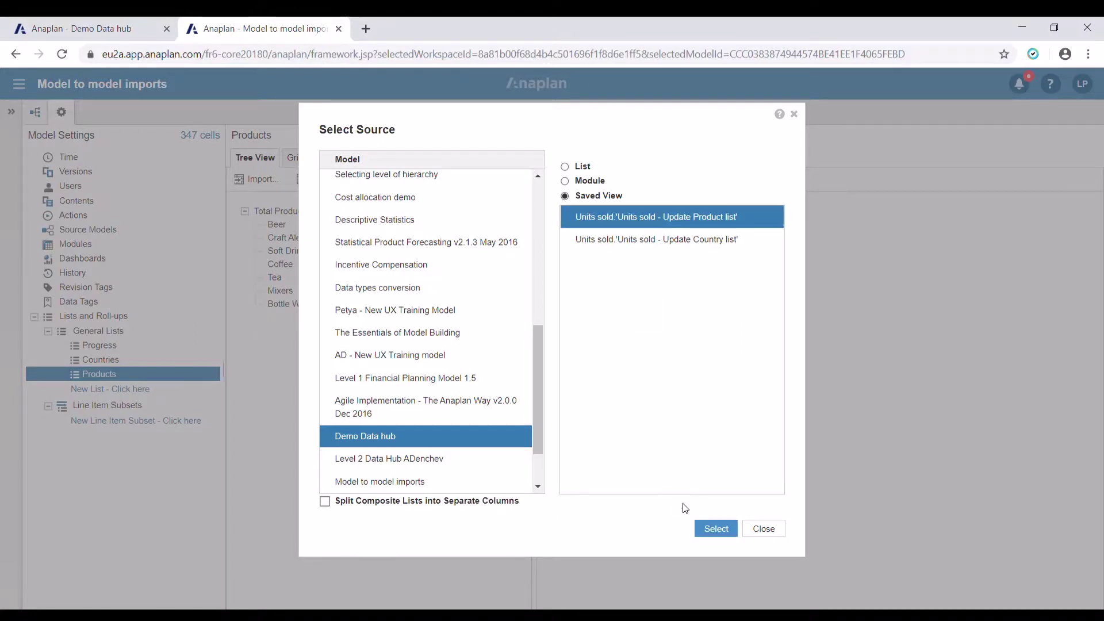
left_click(713, 527)
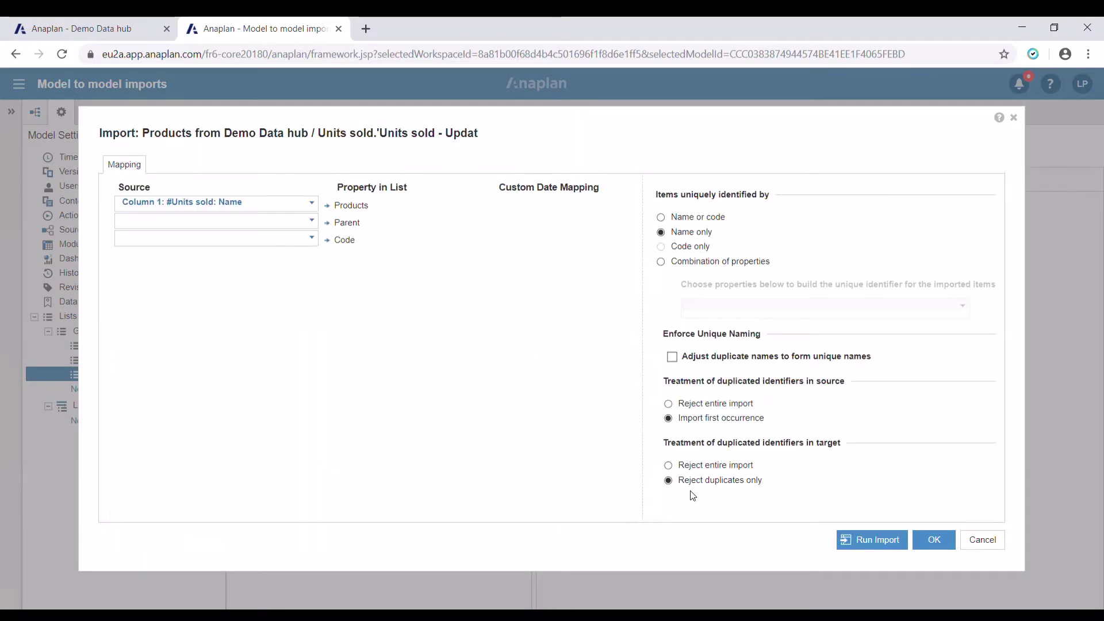
Map source 'Column 2: Update Product list' to Products and run the import.
left_click(313, 204)
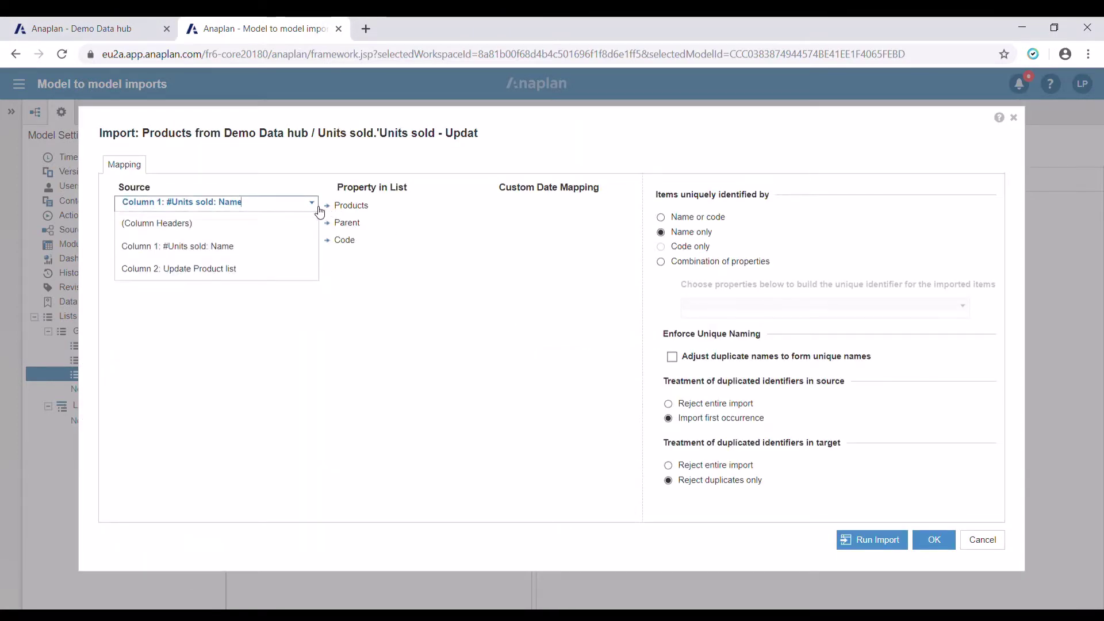
left_click(247, 271)
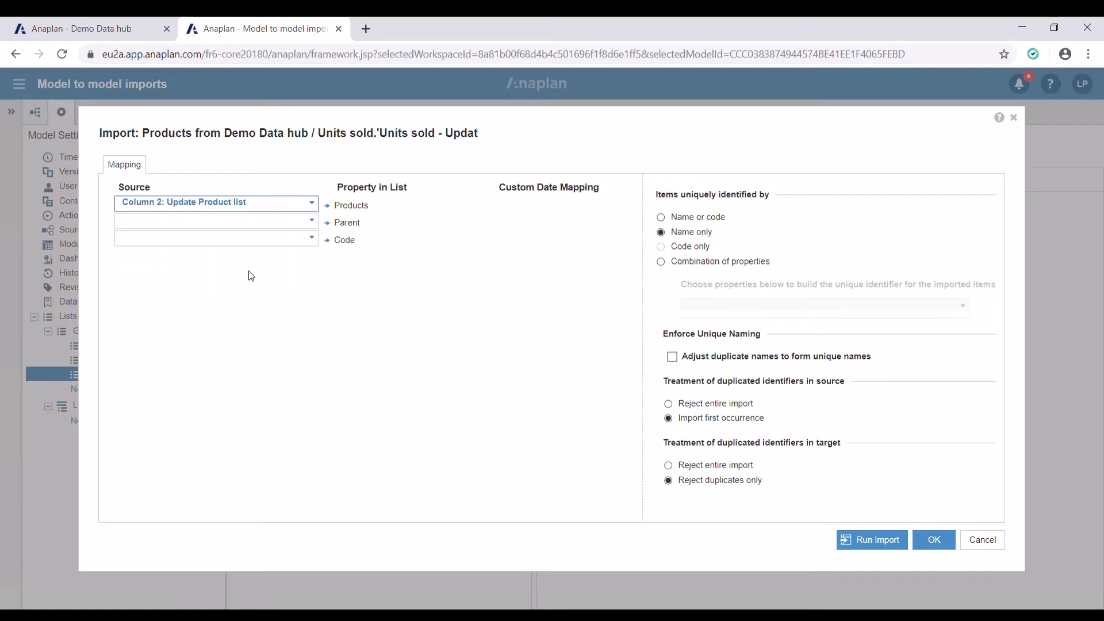
left_click(856, 541)
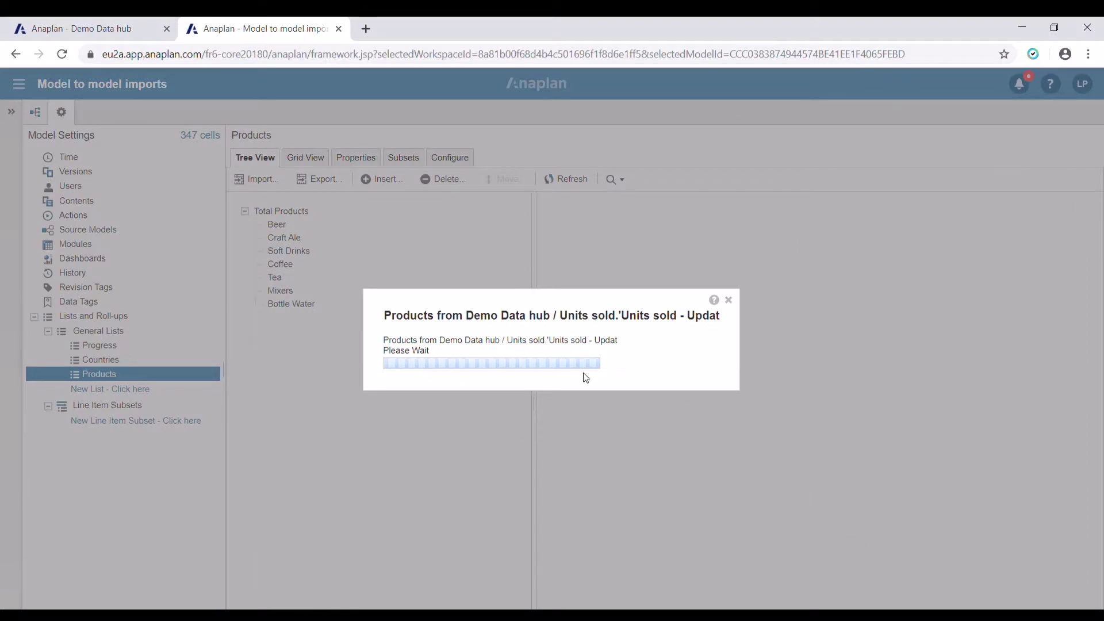